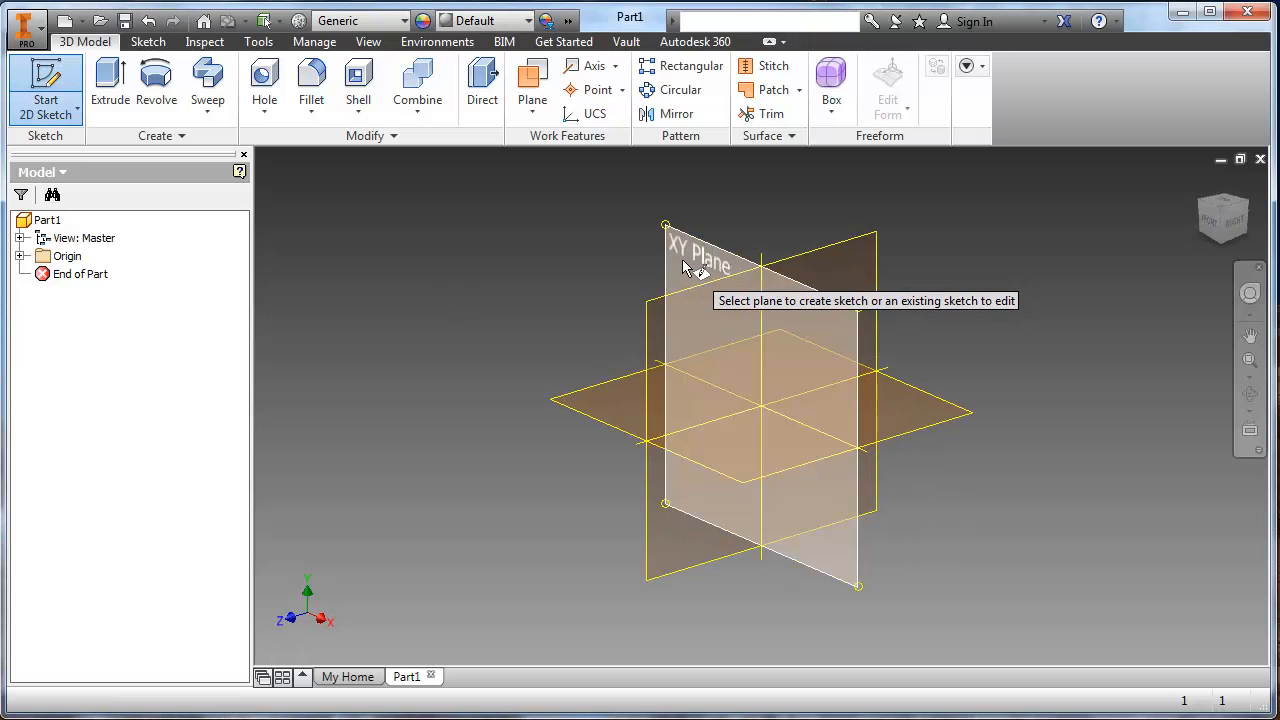
Start a sketch on the XY plane and draw a horizontal line about 0.188 in from the origin, then a vertical line about 0.91 in up
click(683, 260)
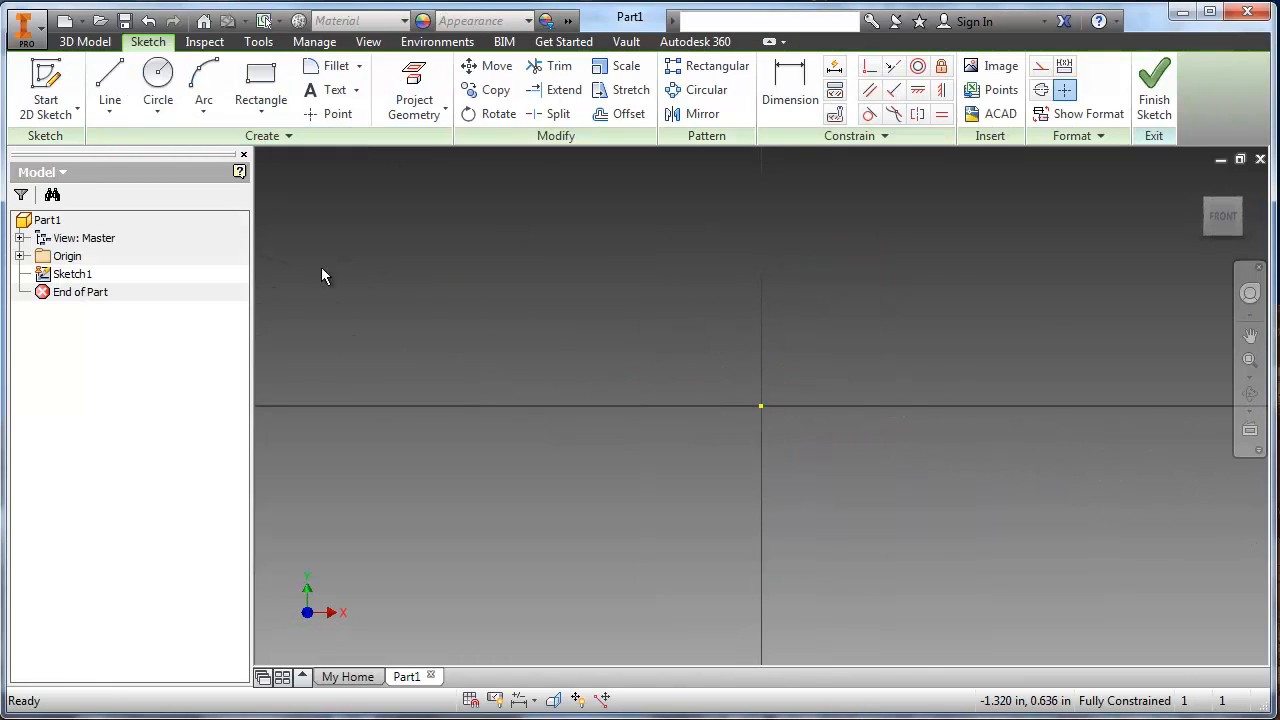
middle_drag(705, 408, 625, 468)
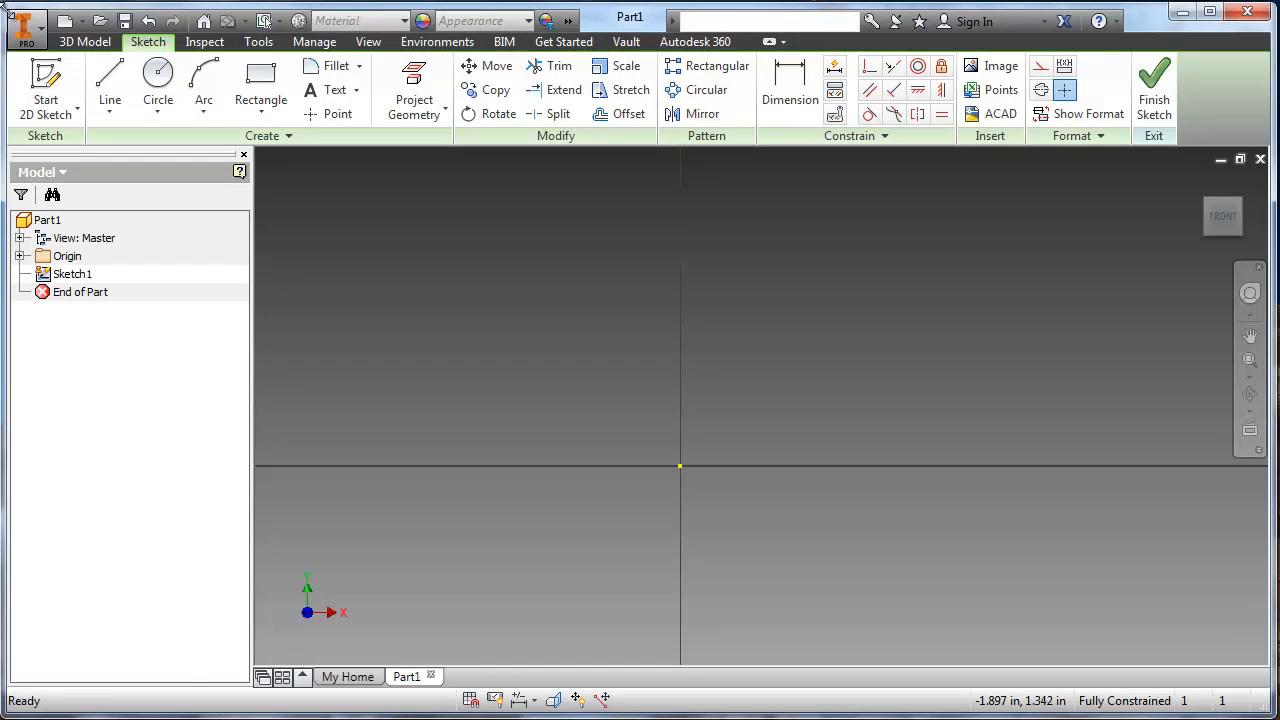
click(110, 85)
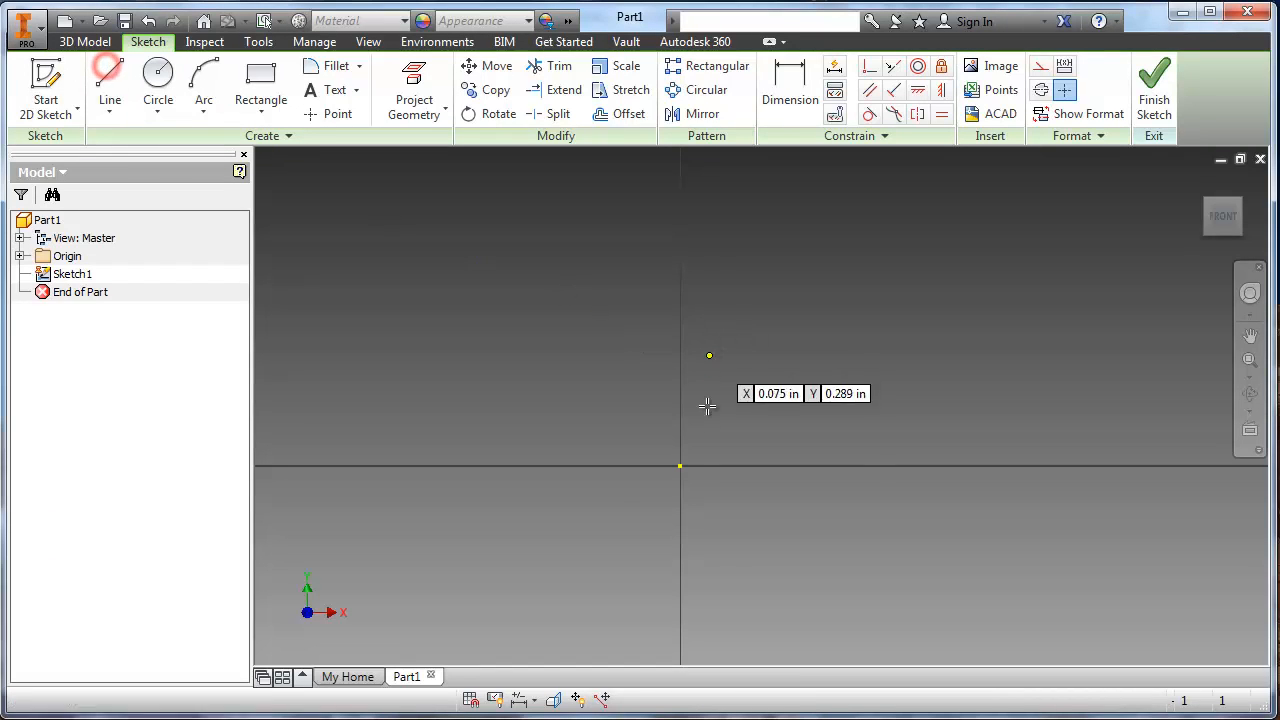
click(677, 465)
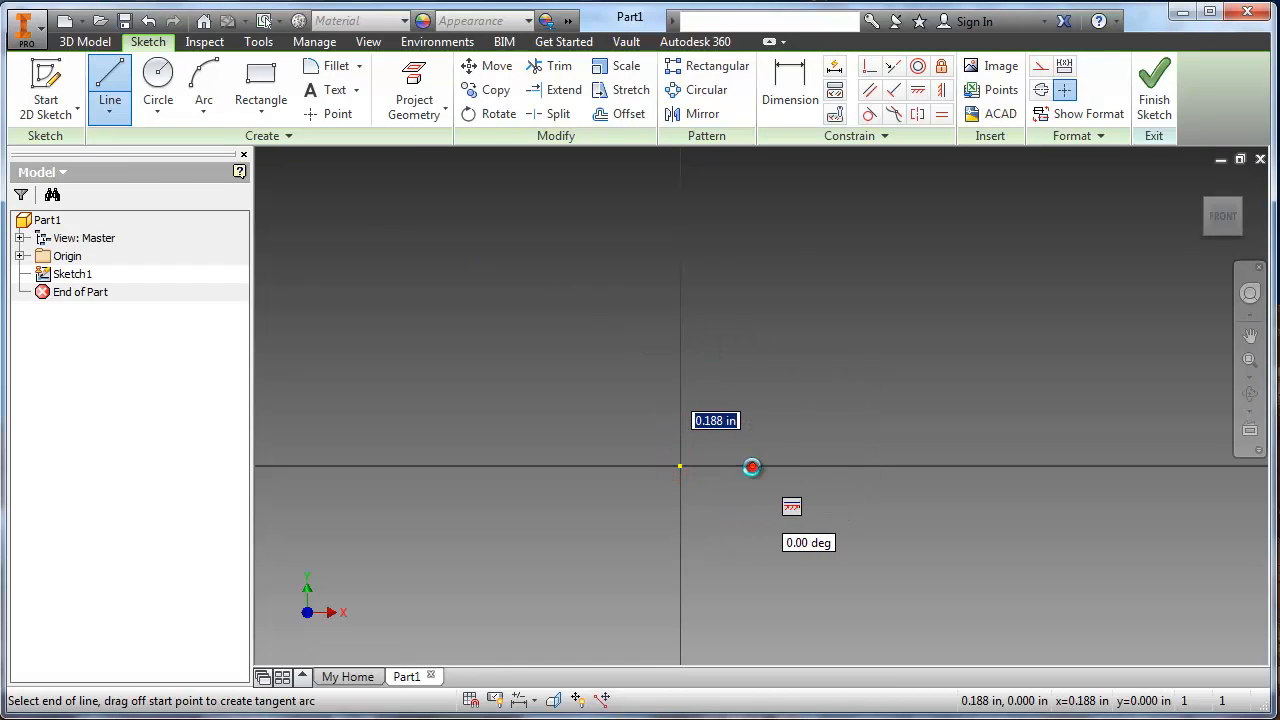
click(750, 463)
middle_drag(745, 259, 745, 422)
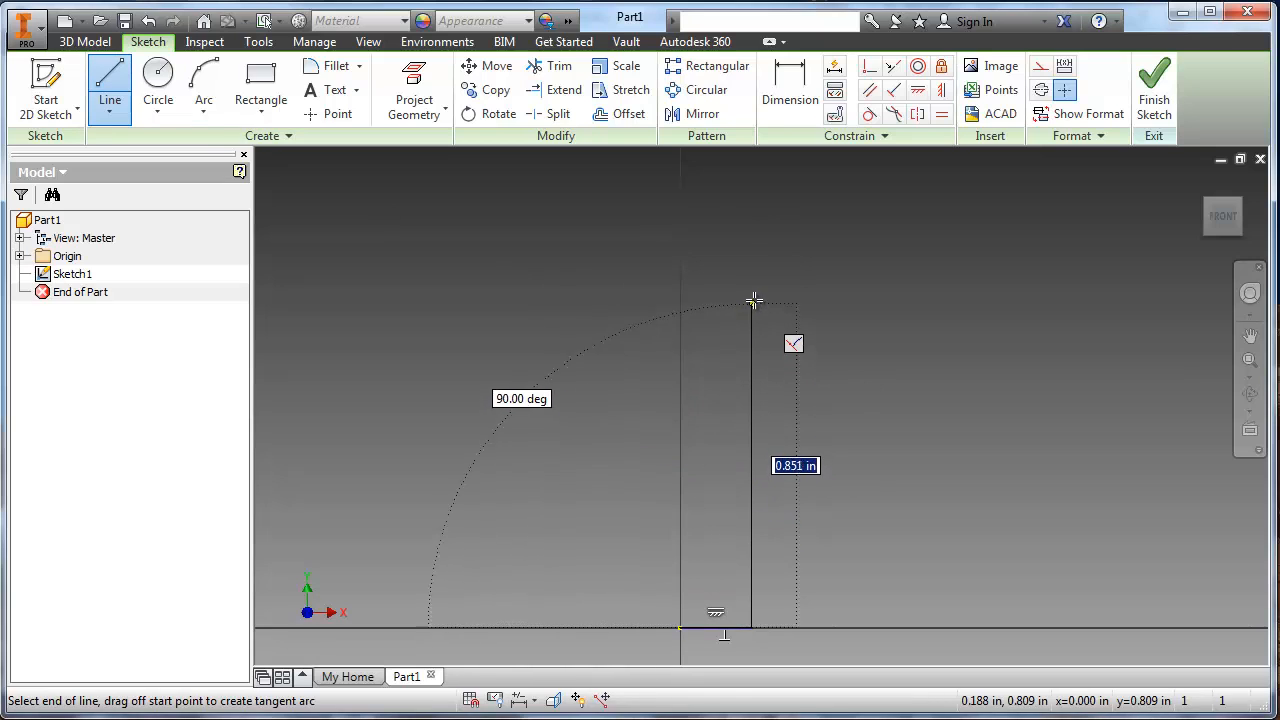
click(752, 282)
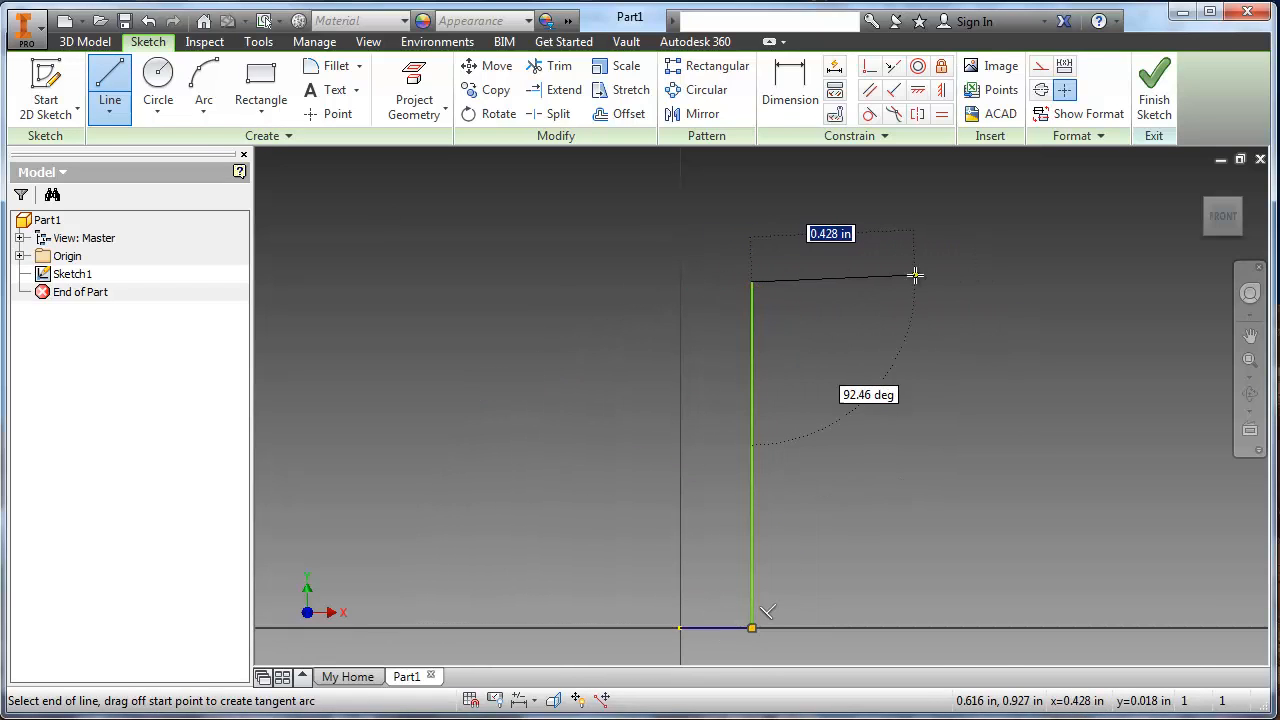
key(Escape)
Draw a vertical line about 1.34 in long straight up from the origin
scroll(609, 491, down, 3)
middle_drag(608, 490, 576, 528)
click(110, 90)
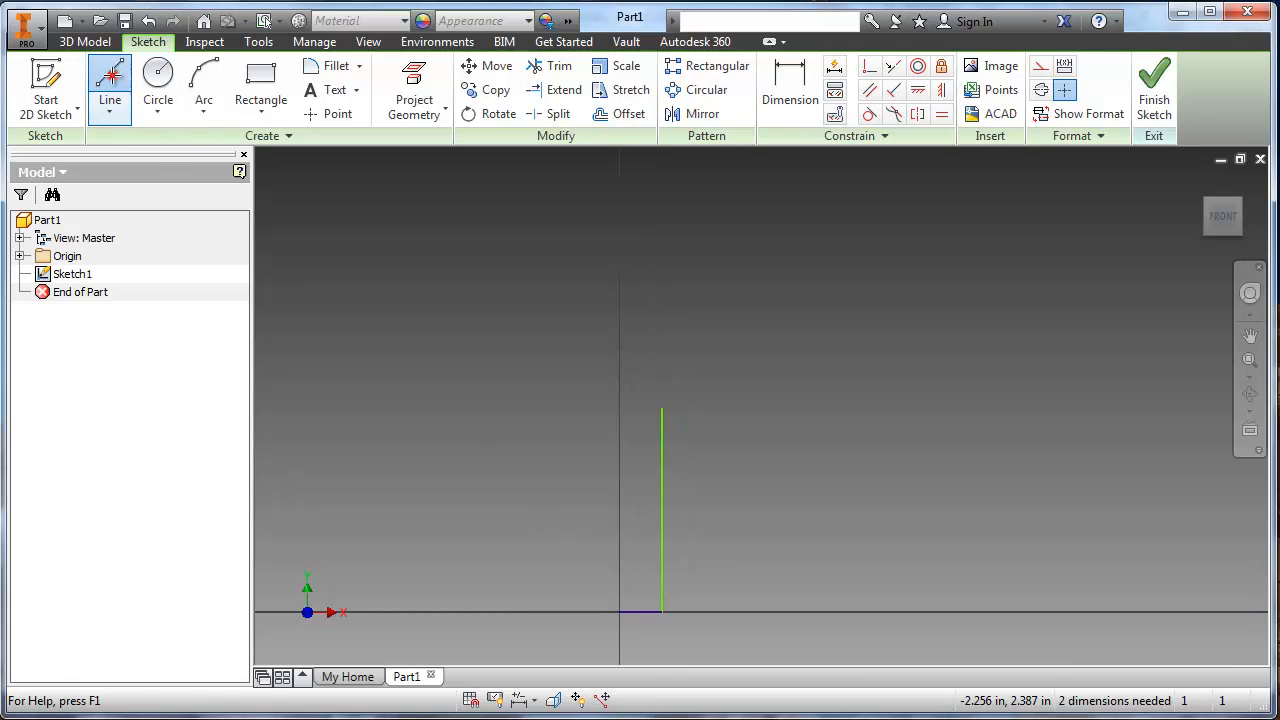
click(618, 611)
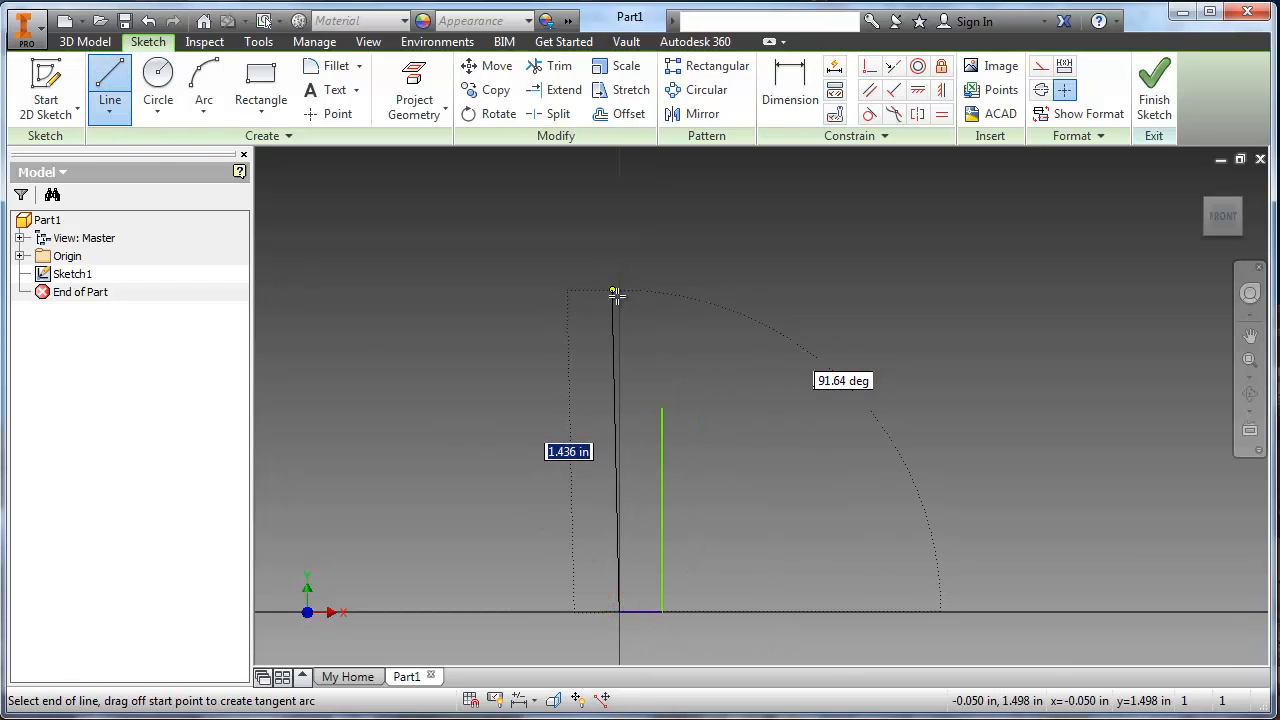
click(621, 311)
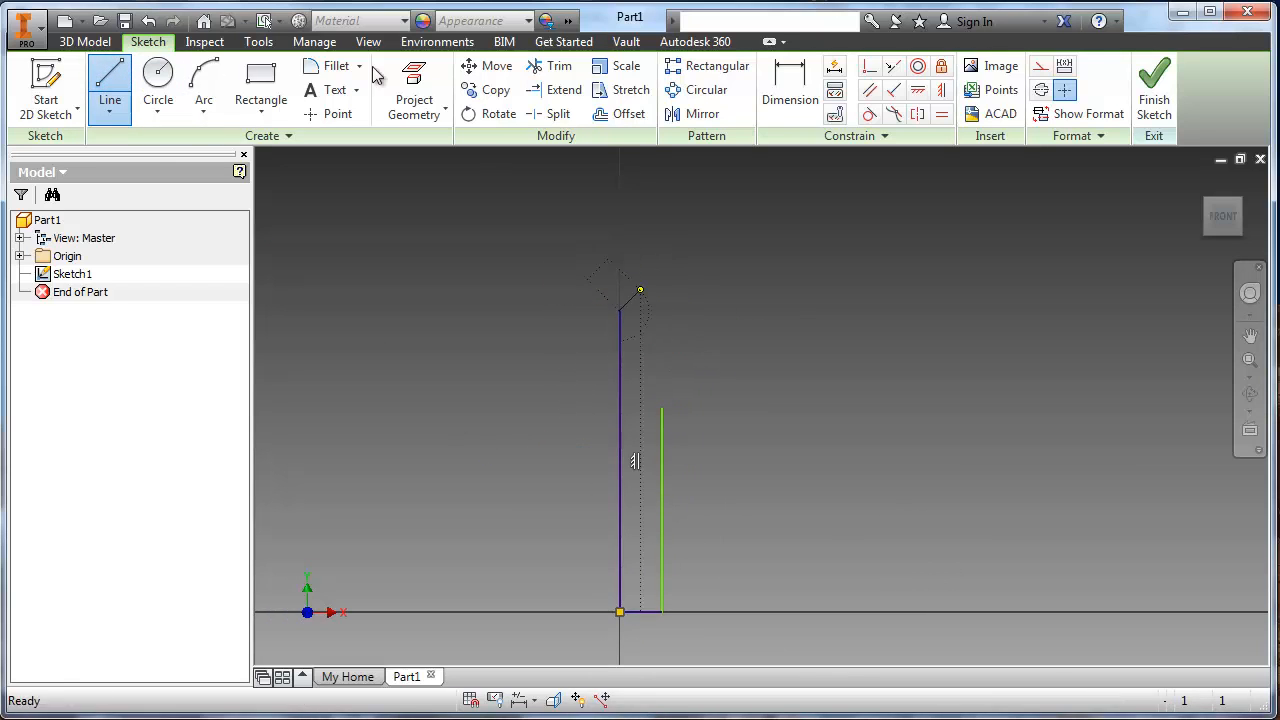
Draw a three-point arc from the taller line's upper end, curving down past the shorter line with a radius of about 1.2 in
click(203, 90)
click(620, 311)
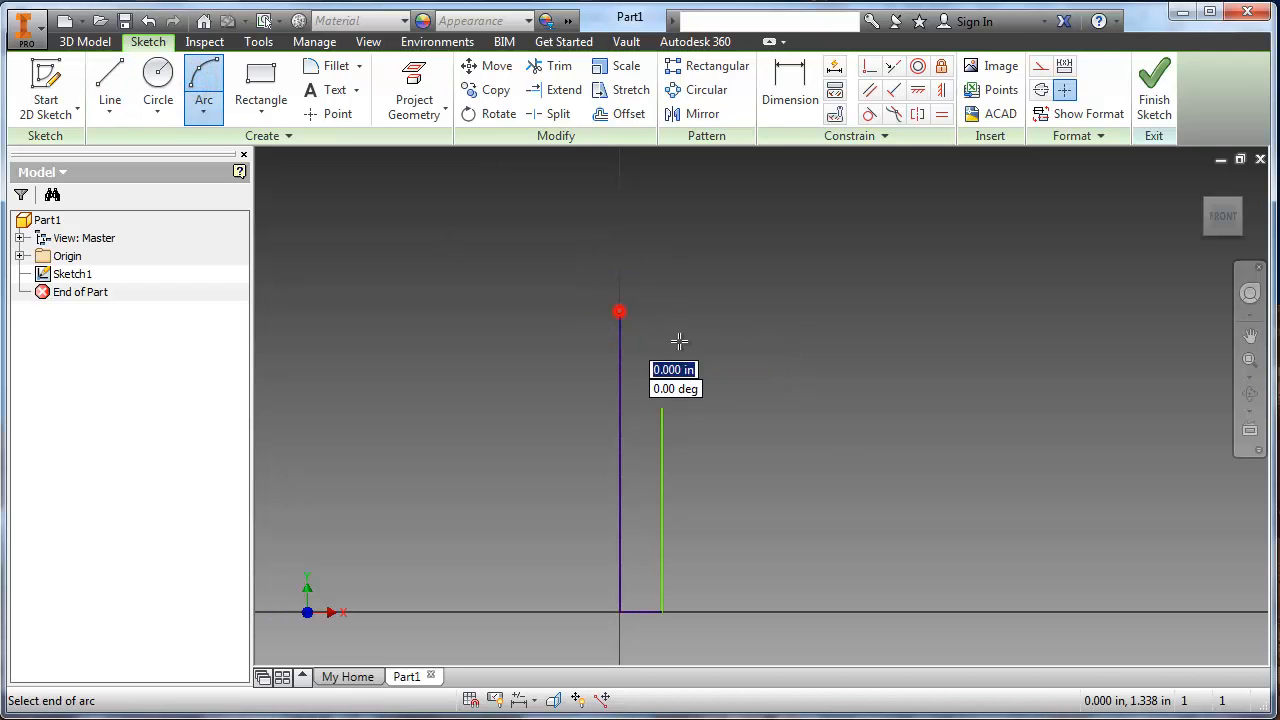
click(851, 488)
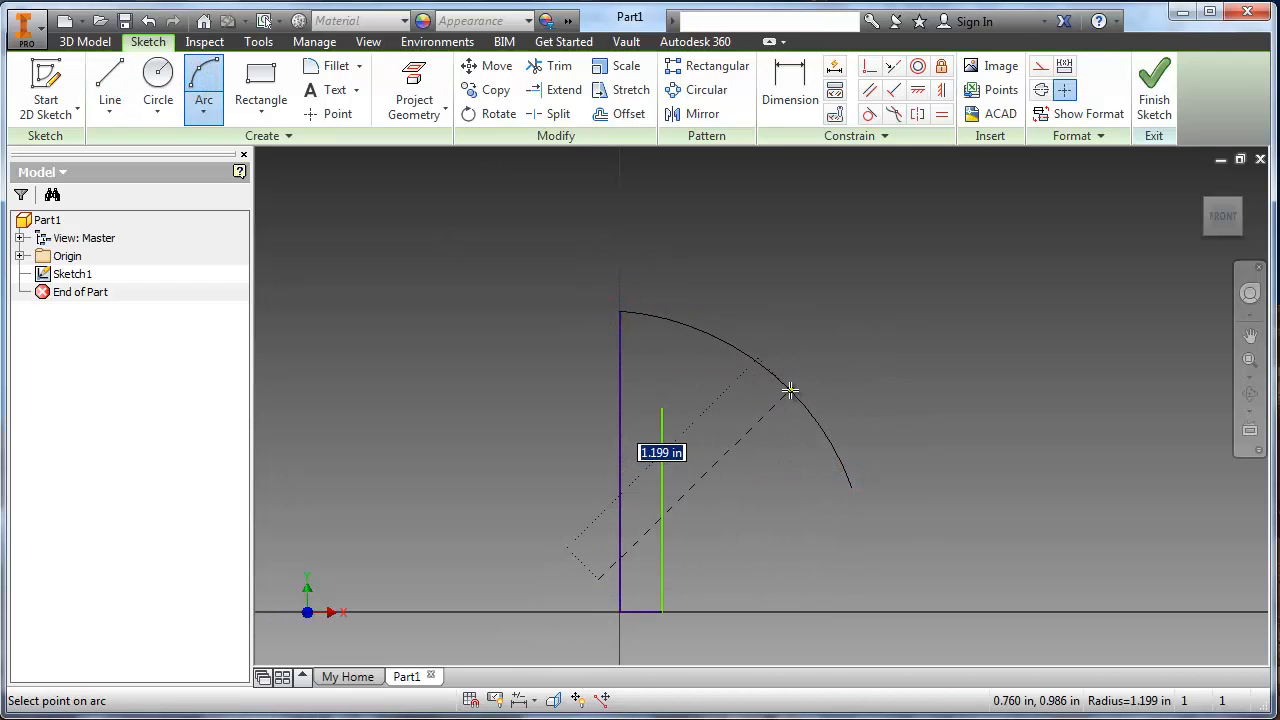
click(790, 392)
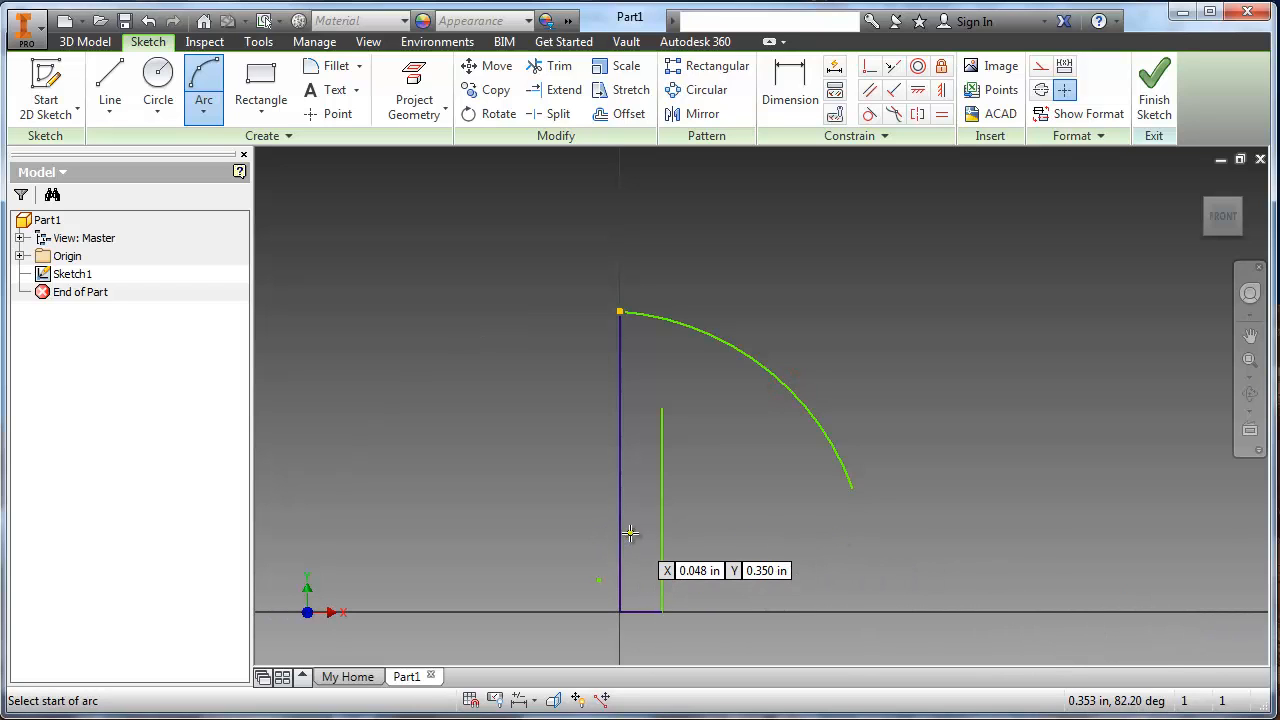
Check the Linkage Peg drawing in Word and dimension the sketch arc's radius as .1562 in
key(d)
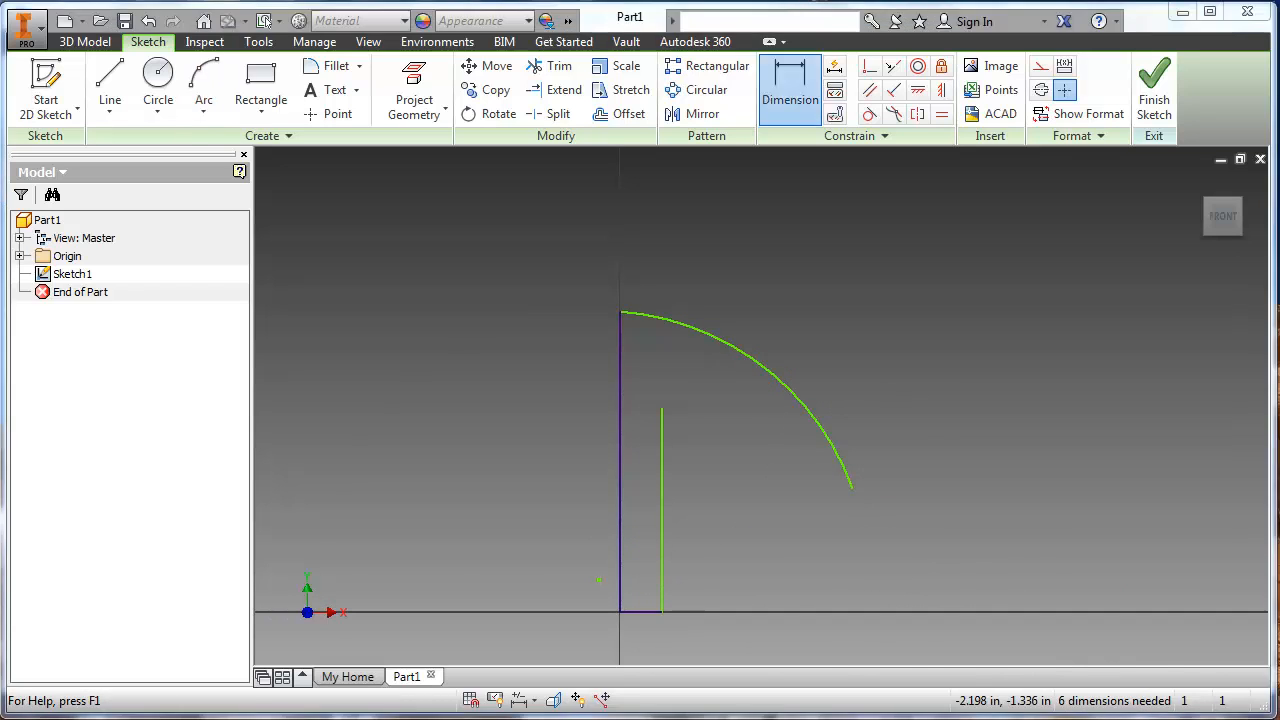
key(alt+Tab)
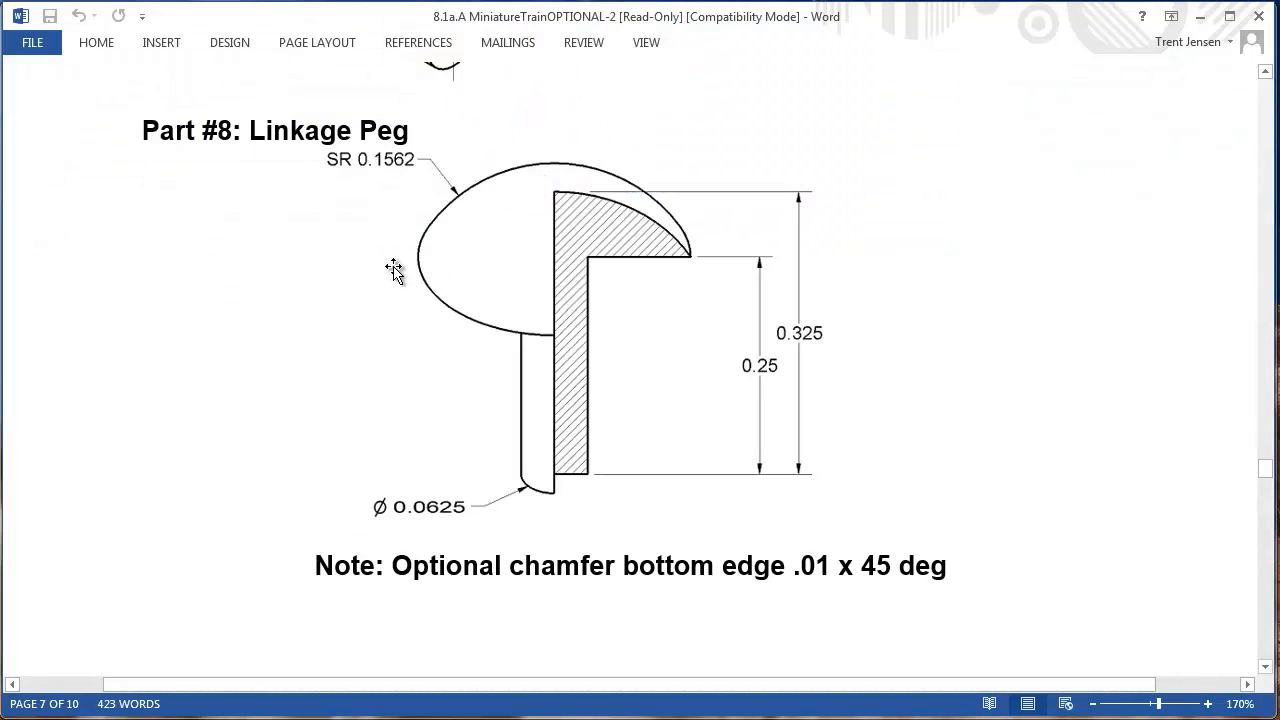
key(alt+Tab)
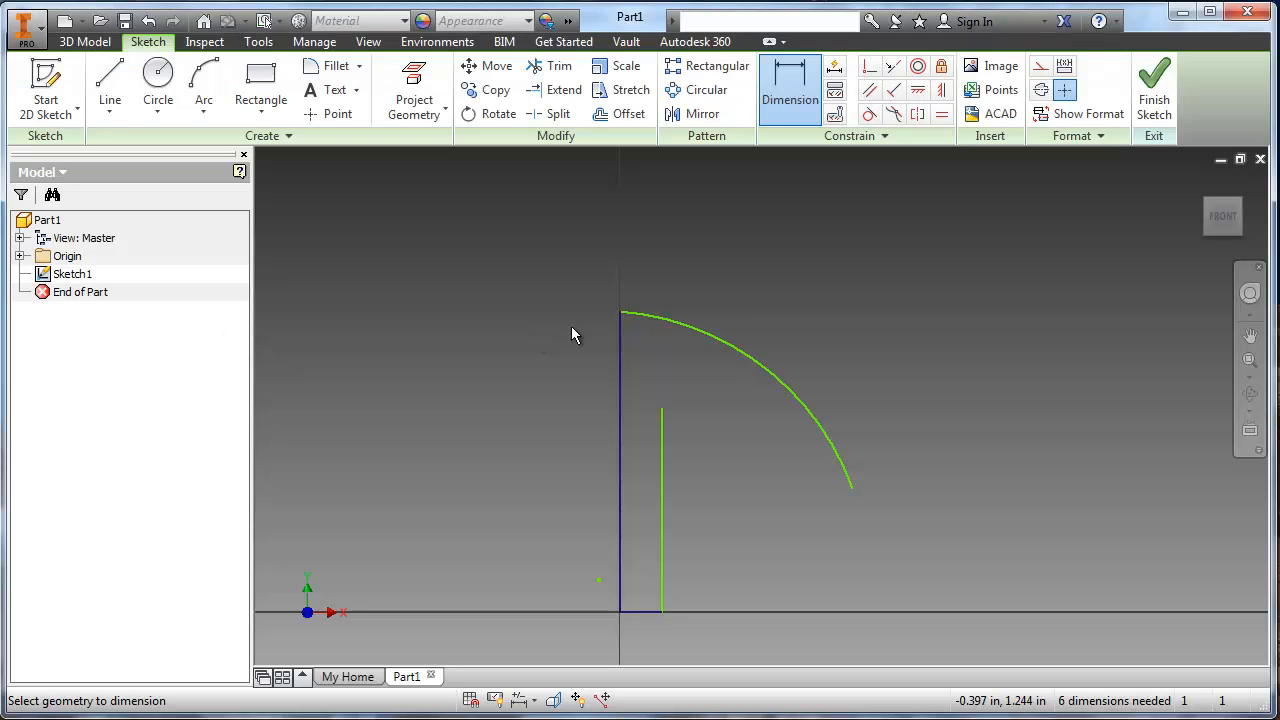
click(740, 358)
click(767, 322)
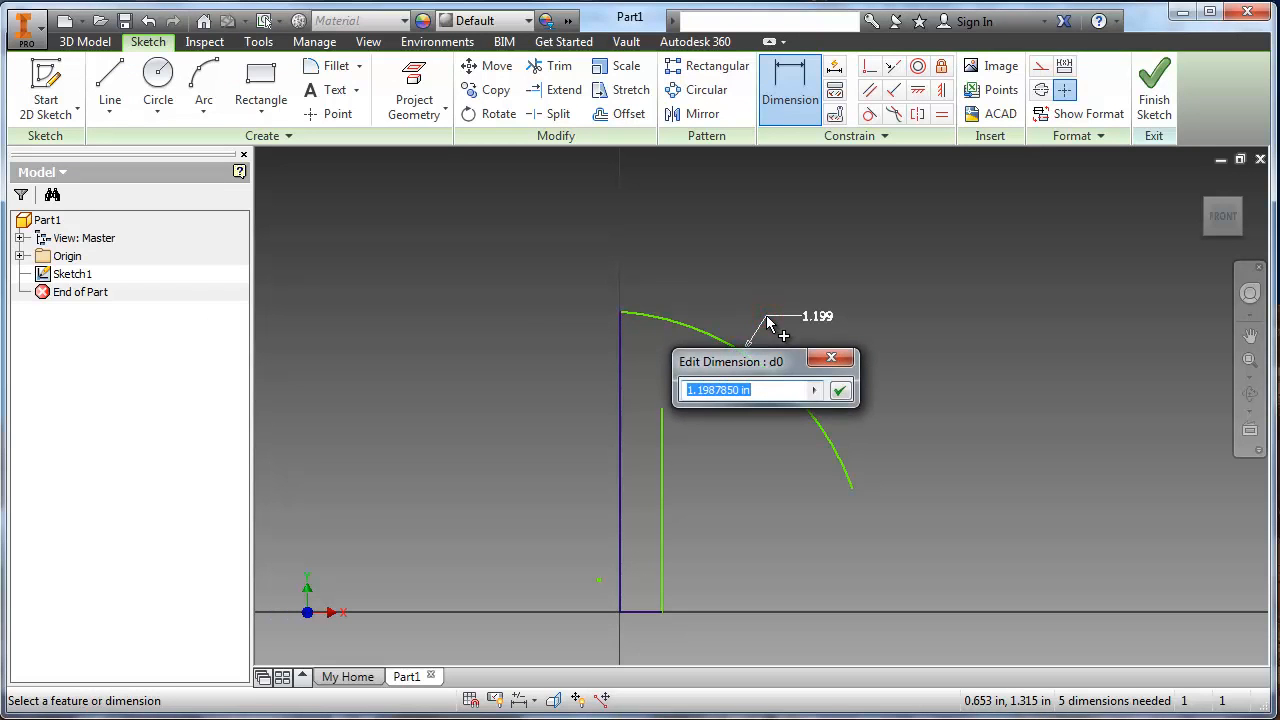
text(.1562)
key(Return)
Dimension the short horizontal base line with a length of .0625/2
scroll(676, 530, up, 2)
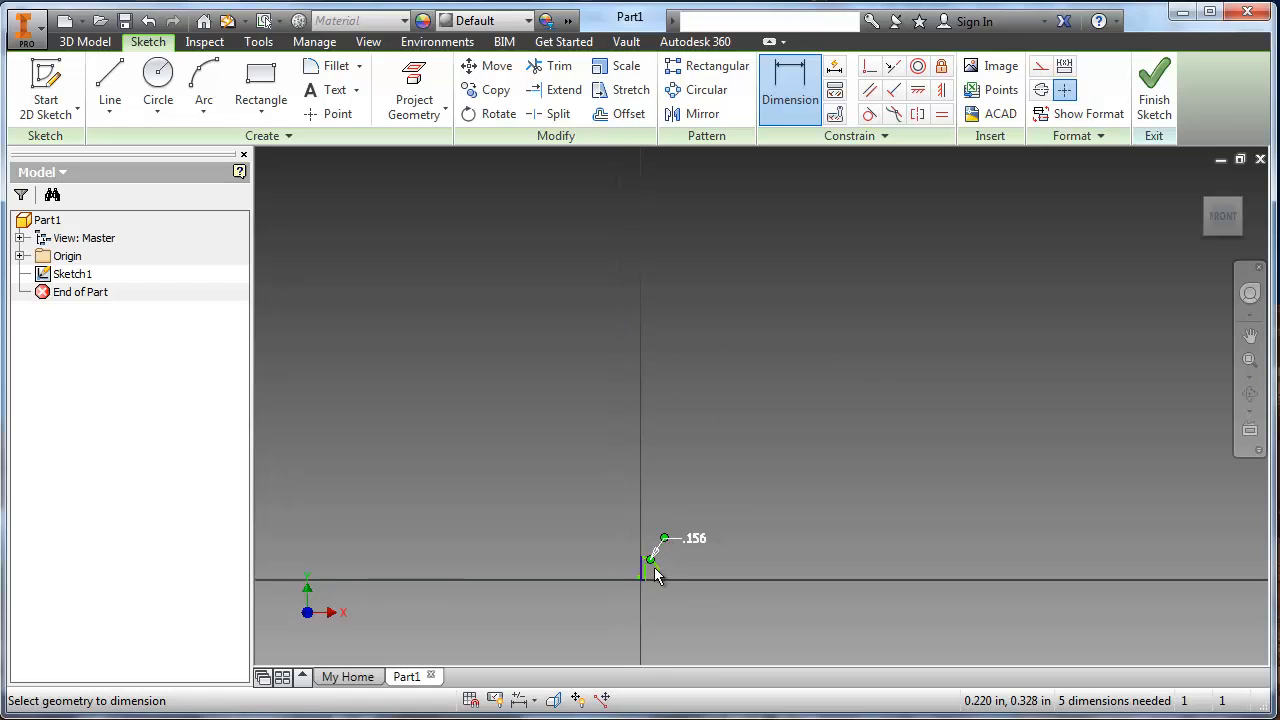
scroll(648, 582, down, 3)
scroll(643, 572, down, 5)
middle_drag(645, 575, 645, 528)
click(645, 541)
click(648, 581)
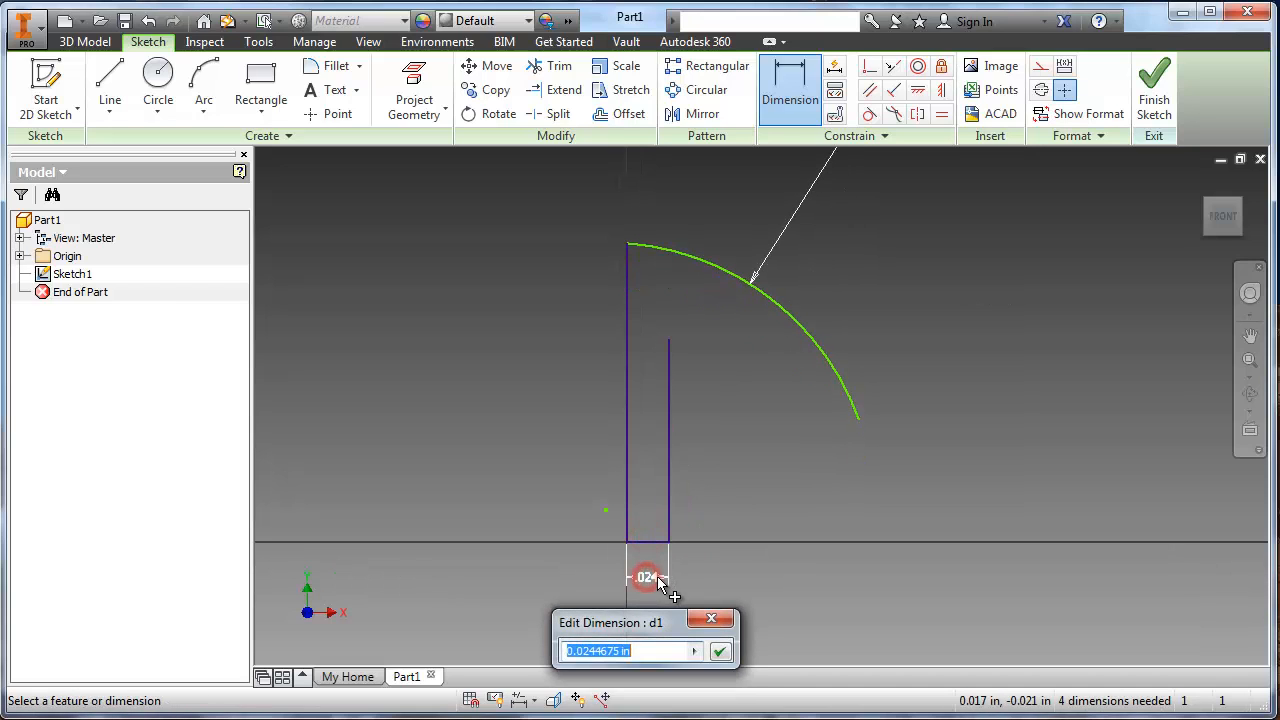
text(.0625/2)
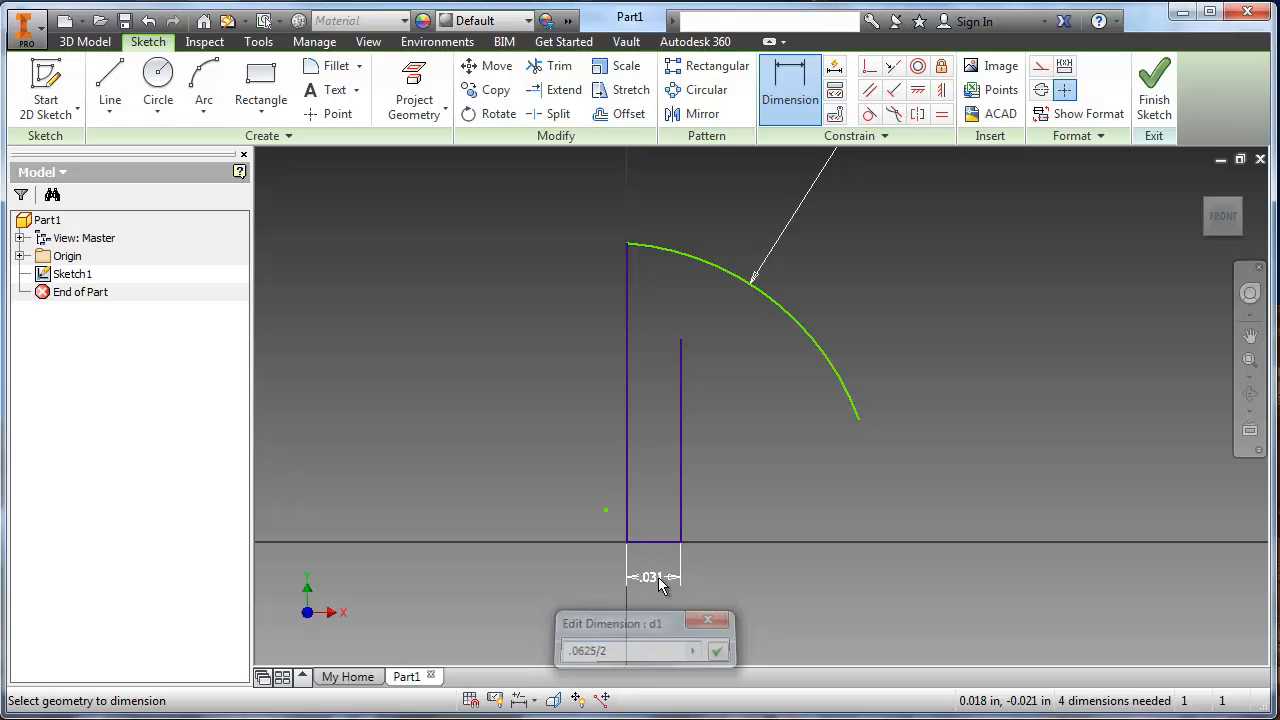
key(Return)
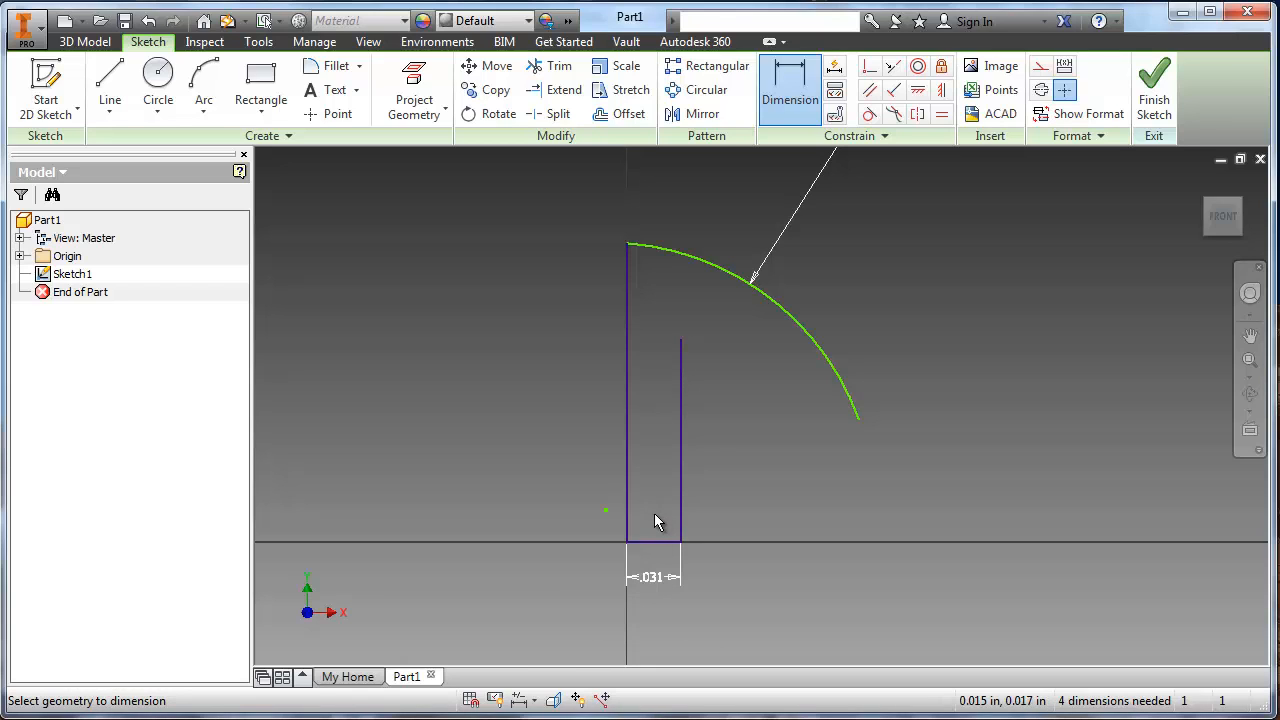
Dimension the height from the base line to the arc's upper endpoint as .325 in
click(655, 542)
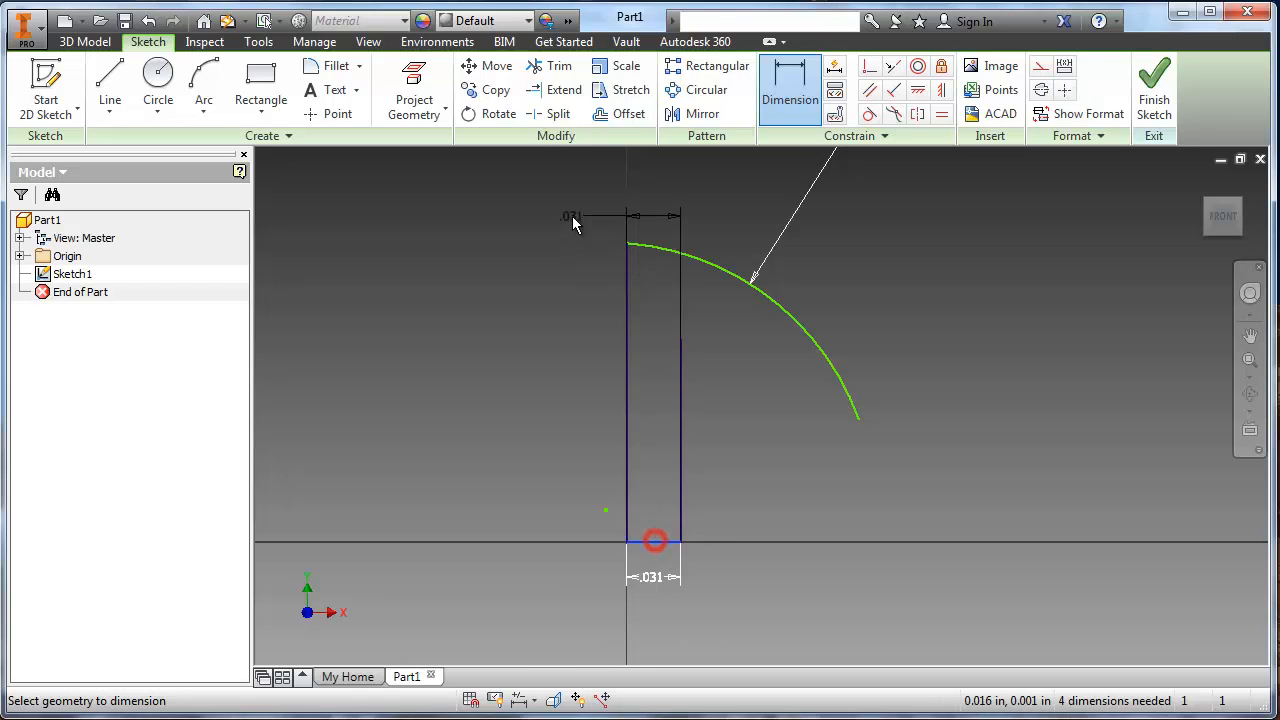
click(627, 244)
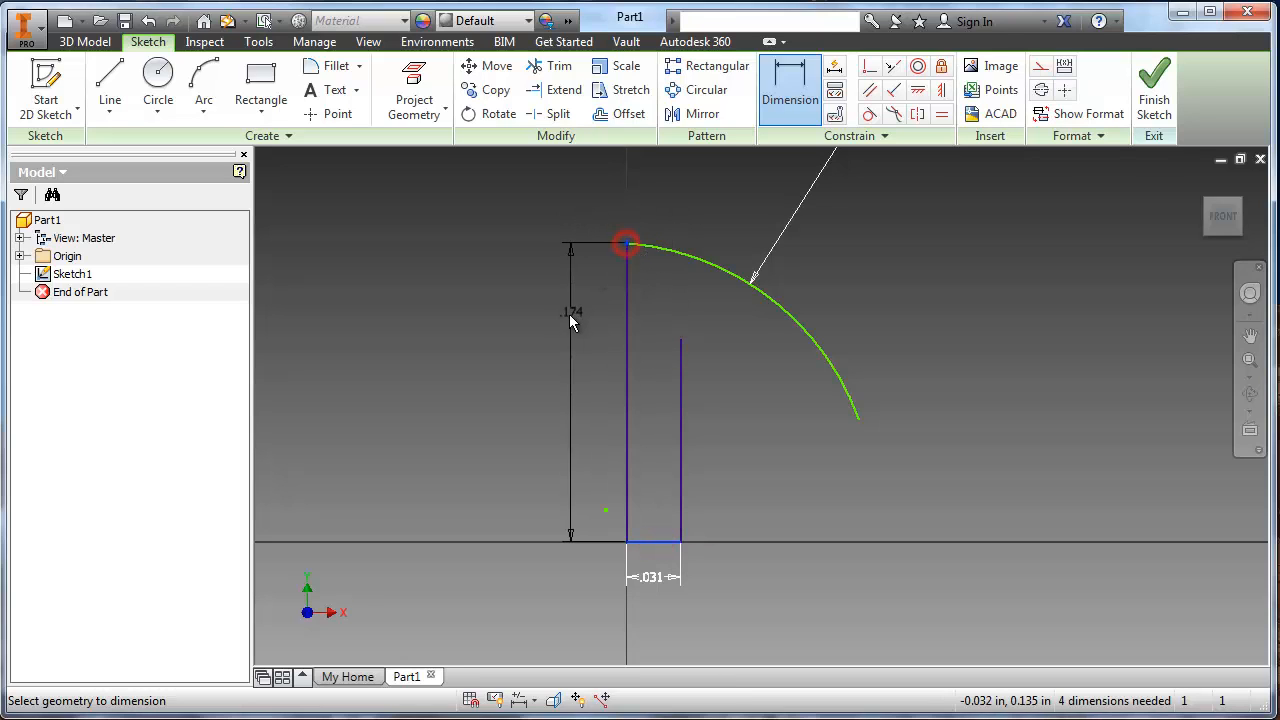
click(566, 320)
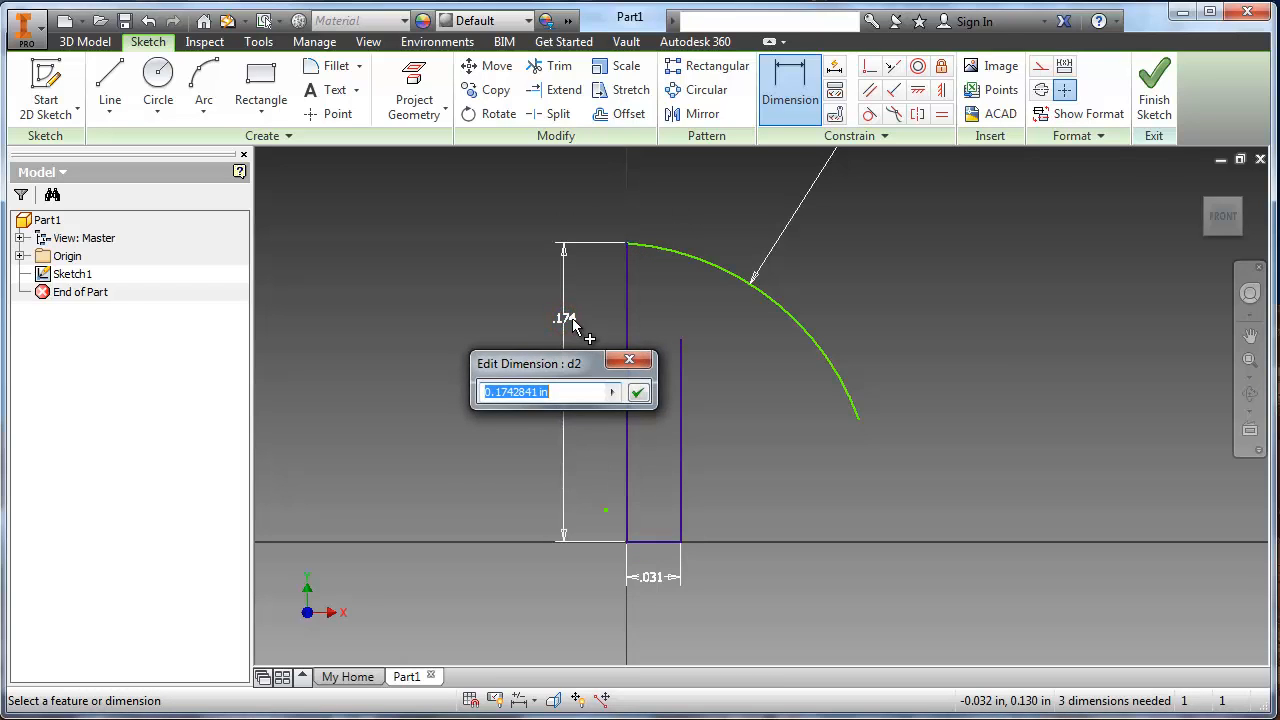
text(.325)
key(Return)
Dimension the height from the base line to the shorter vertical line's upper end as .25 in
scroll(572, 319, down, 2)
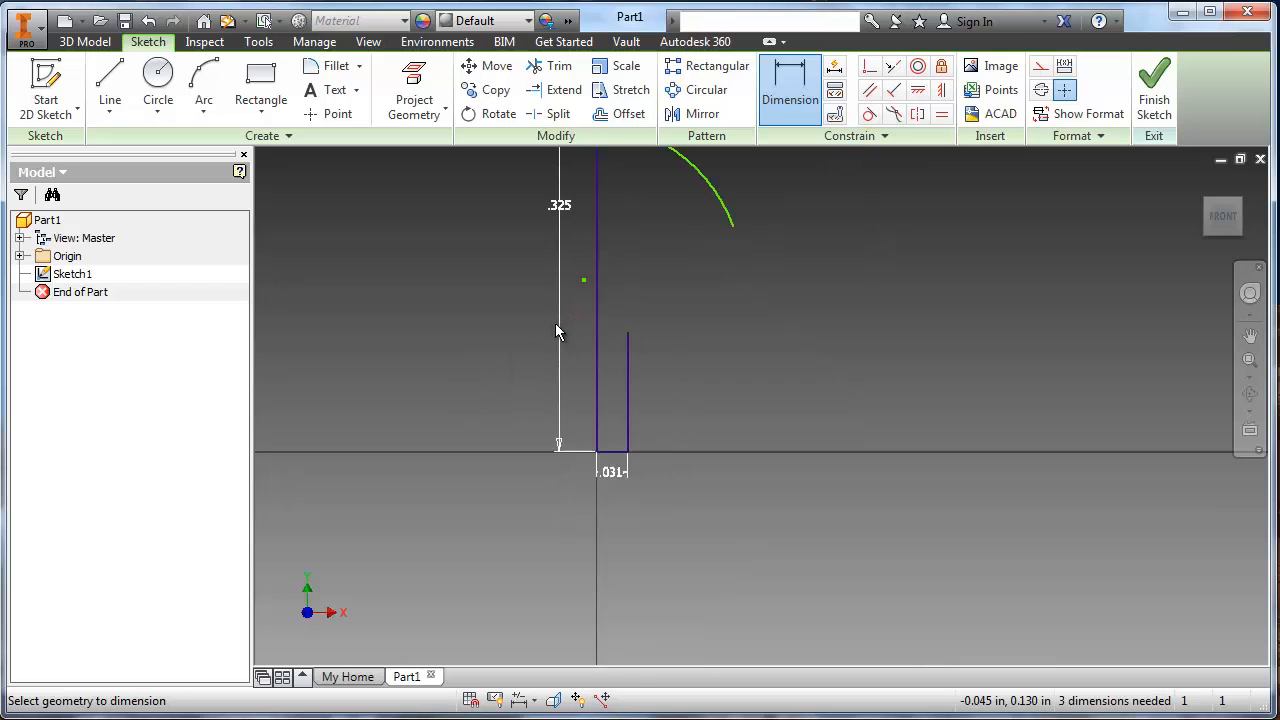
middle_drag(555, 323, 555, 505)
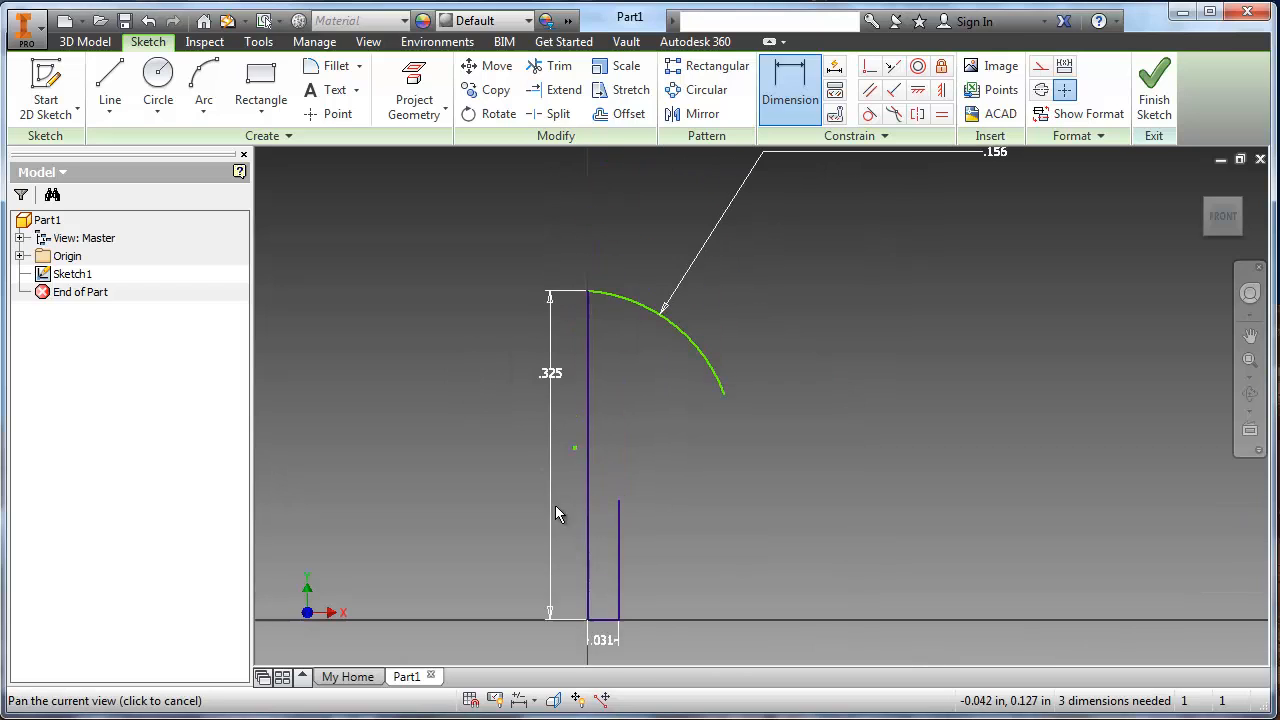
click(609, 620)
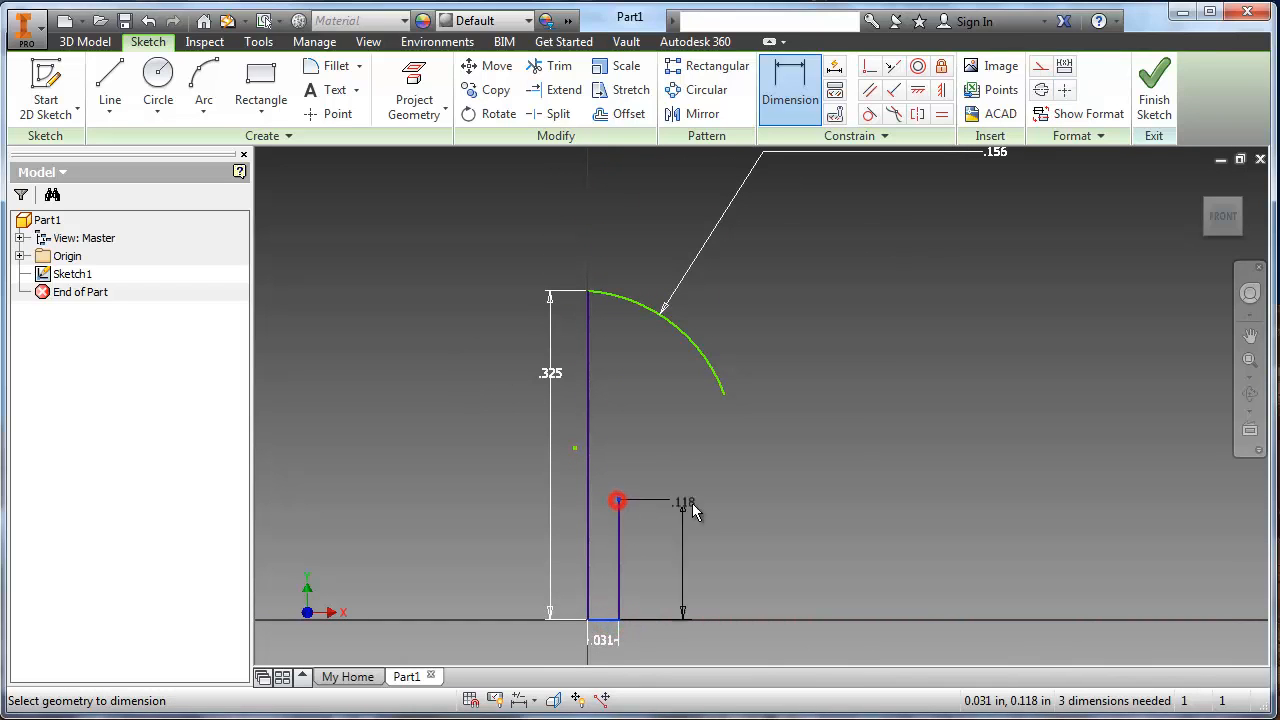
click(694, 556)
text(.25)
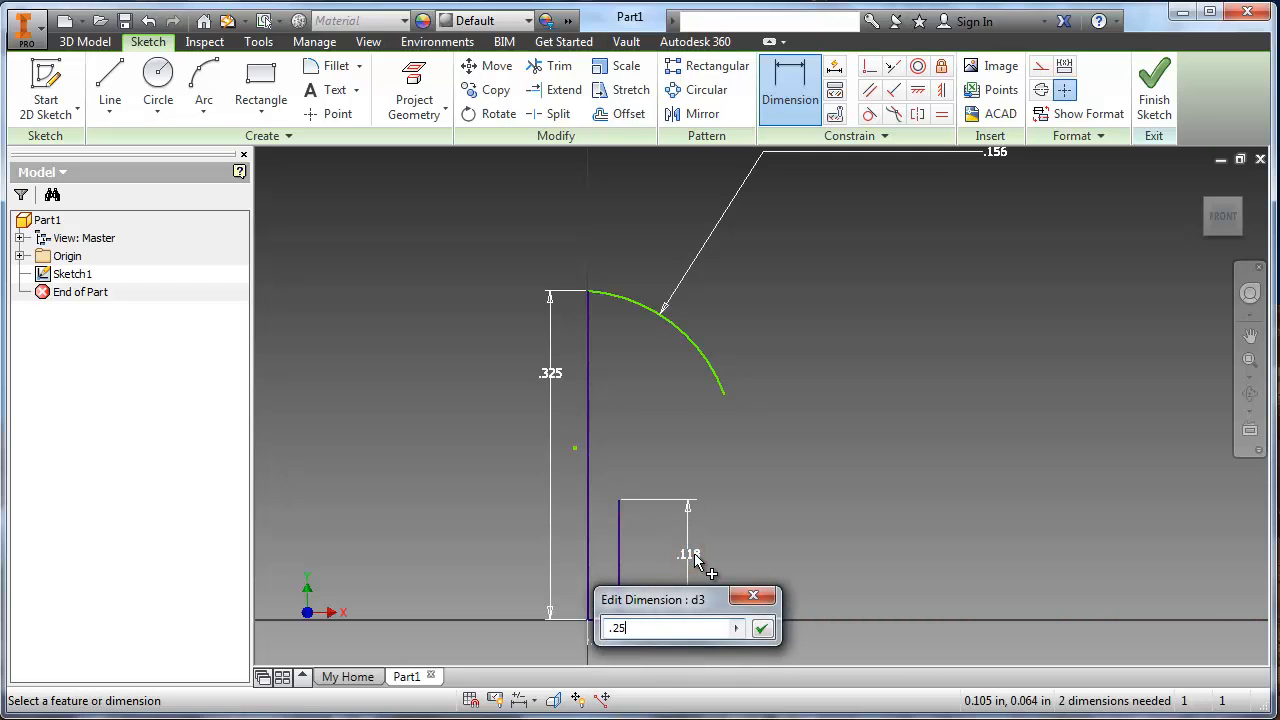
key(Return)
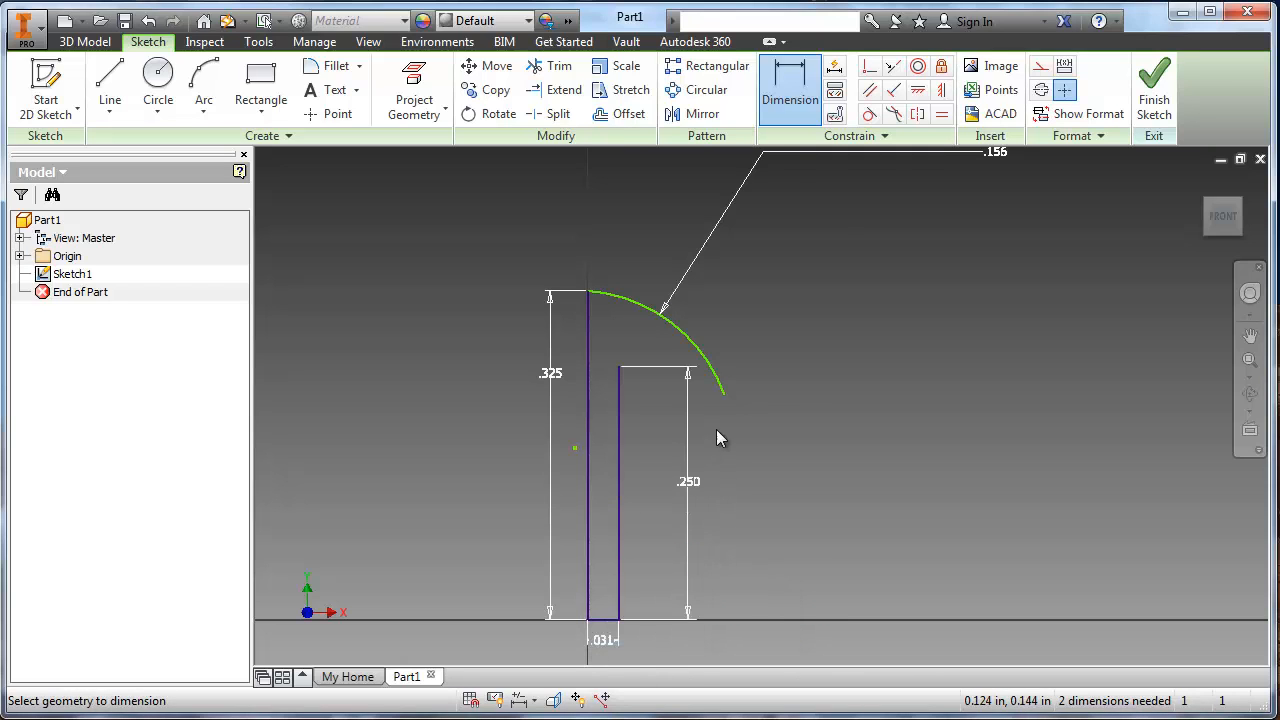
Draw a horizontal line about 0.011 in long from the arc's upper endpoint, extending away from the arc
scroll(716, 438, down, 2)
middle_drag(716, 438, 690, 490)
scroll(711, 460, up, 3)
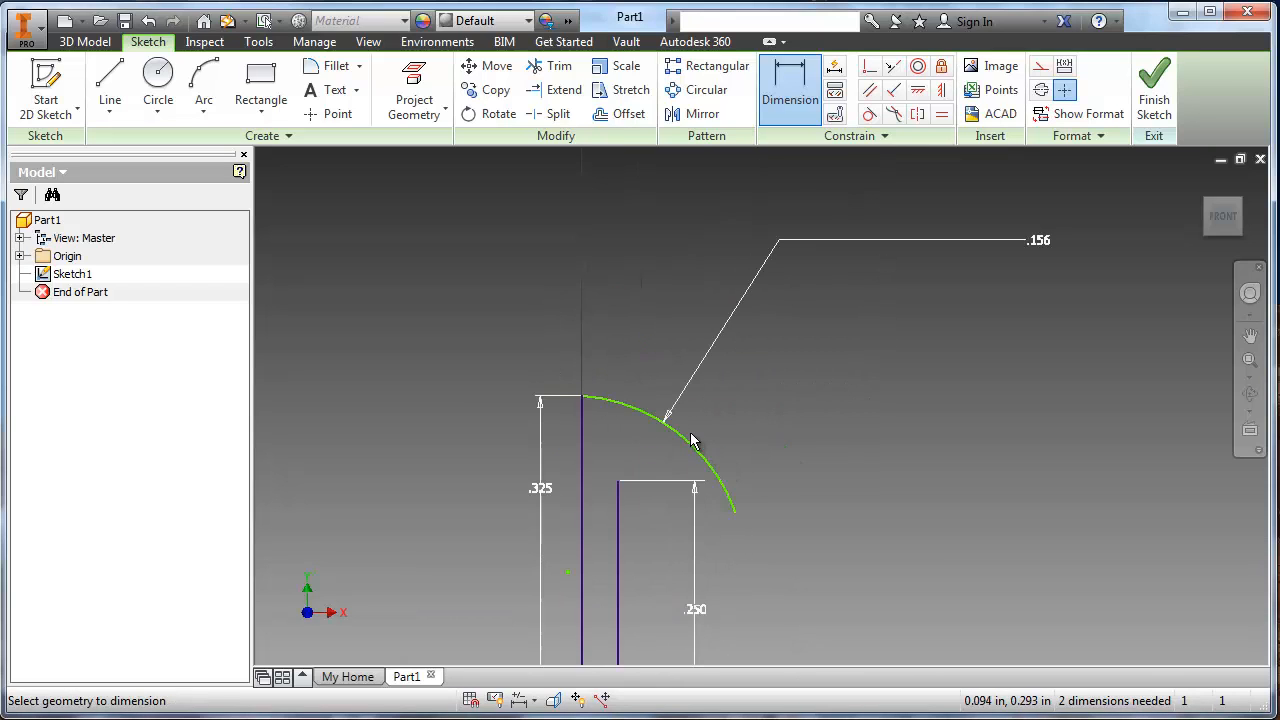
scroll(692, 441, up, 2)
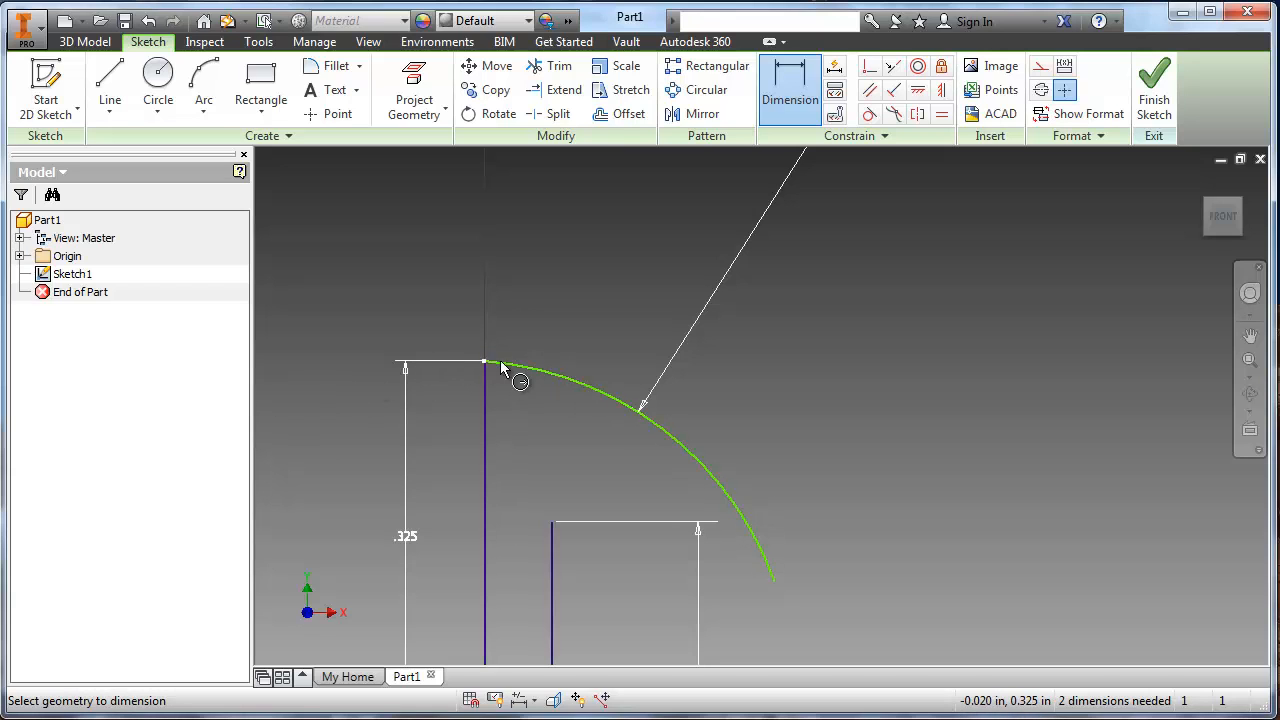
scroll(480, 360, up, 3)
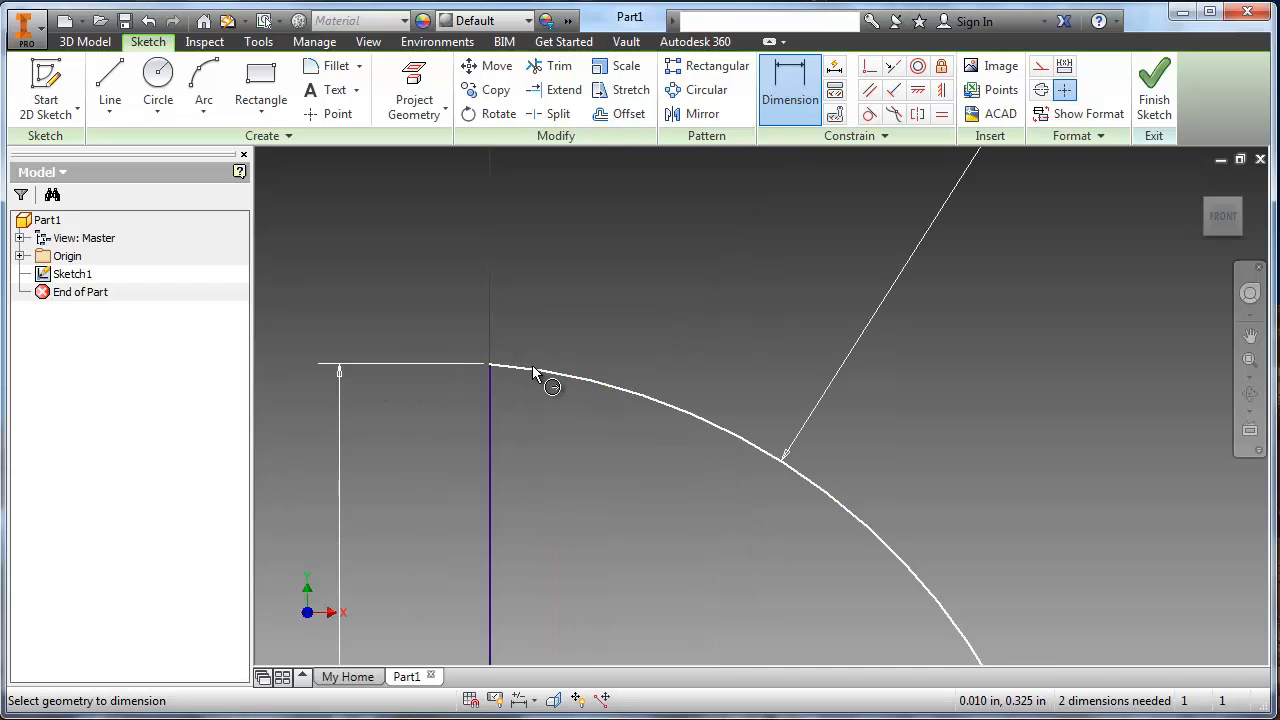
scroll(492, 376, down, 3)
scroll(528, 397, up, 3)
middle_drag(531, 398, 727, 449)
click(110, 80)
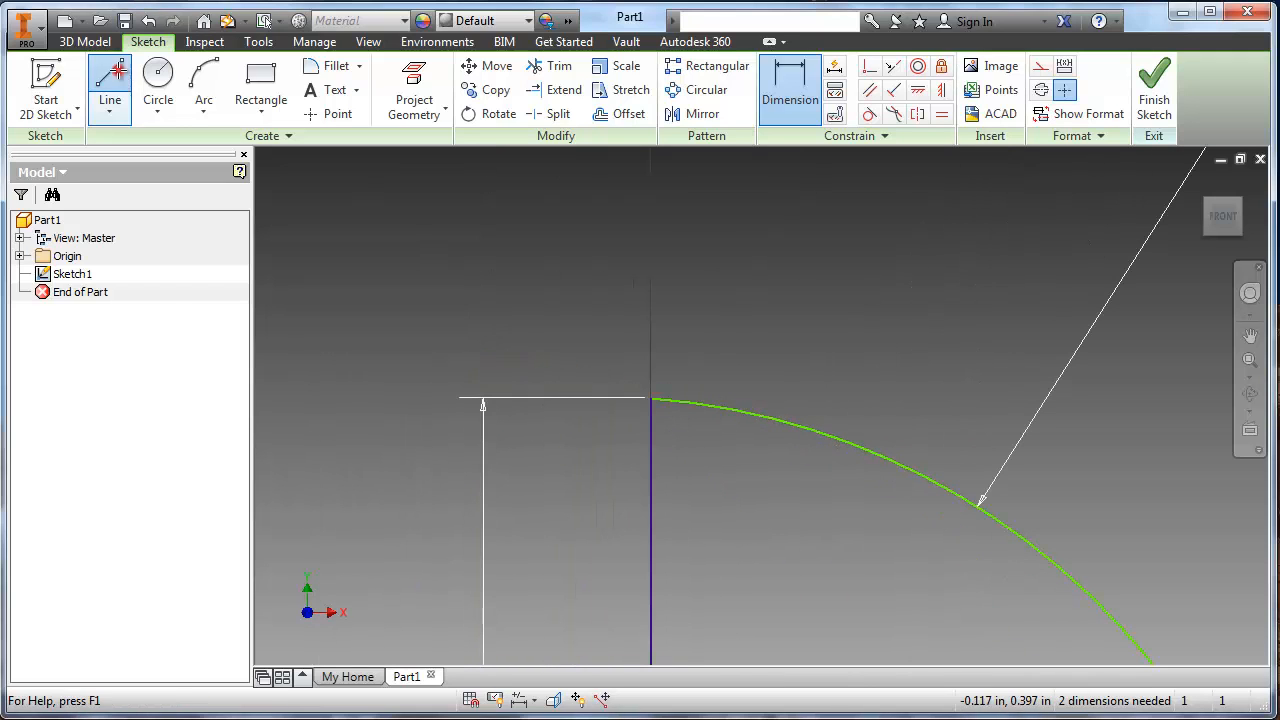
click(648, 399)
click(600, 399)
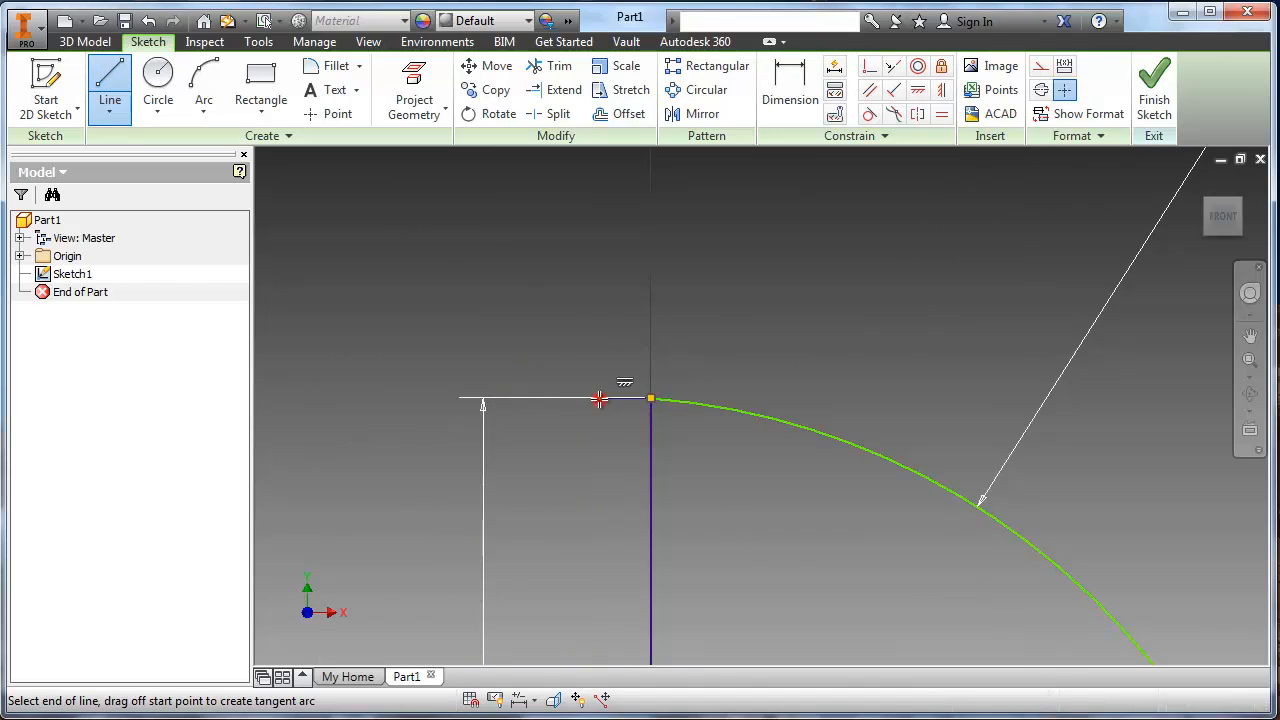
text(`)
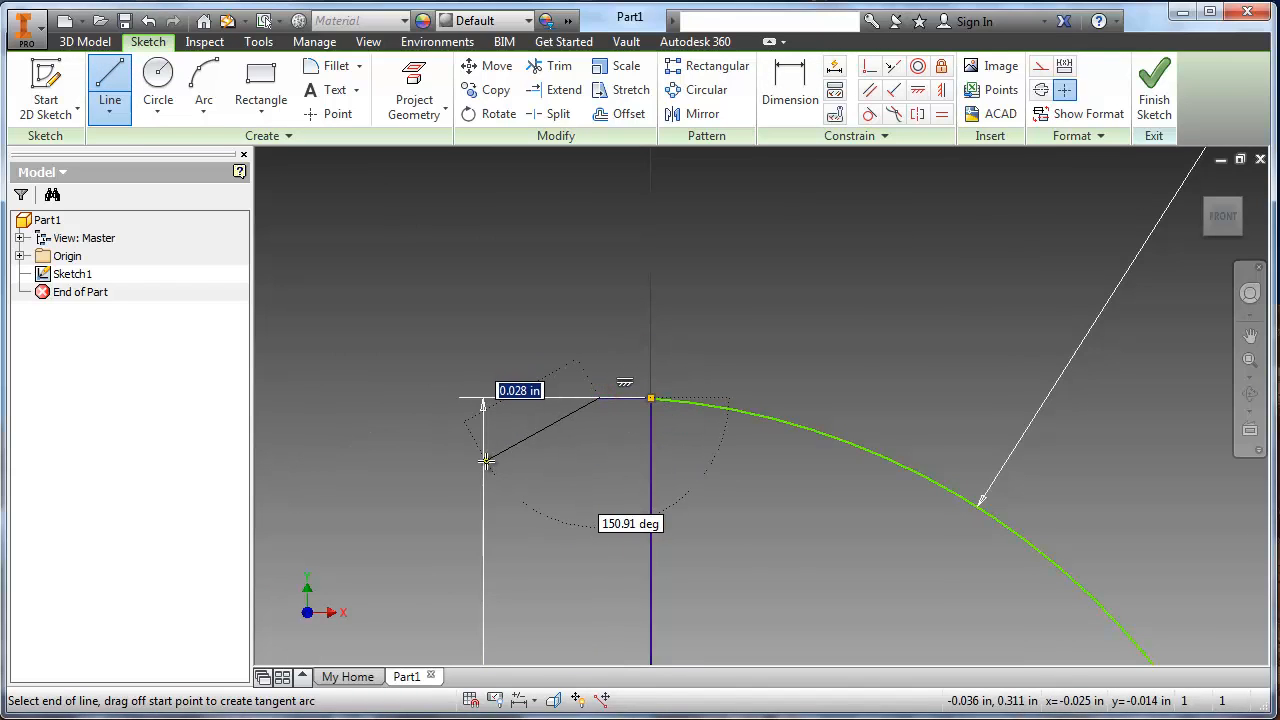
key(Escape)
click(482, 456)
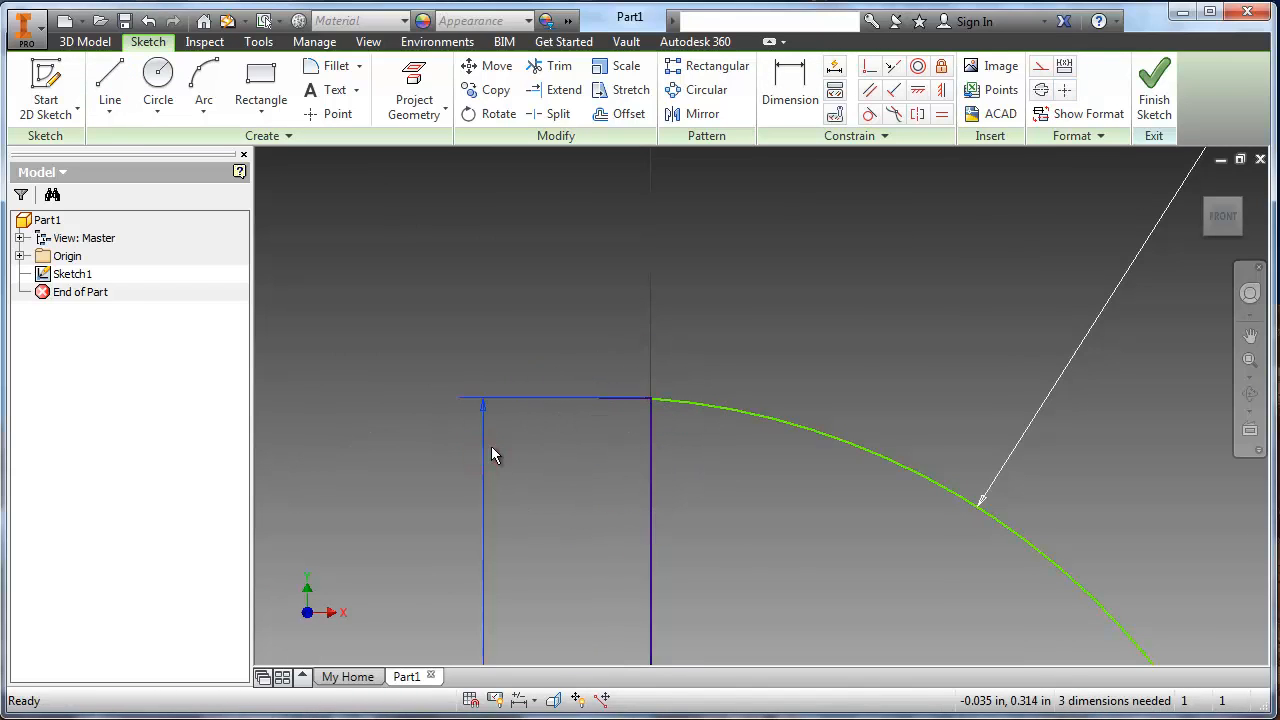
Delete the selected height dimension at the arc's upper endpoint and make the arc tangent to the short horizontal line there
key(Delete)
scroll(598, 432, up, 2)
scroll(598, 428, down, 4)
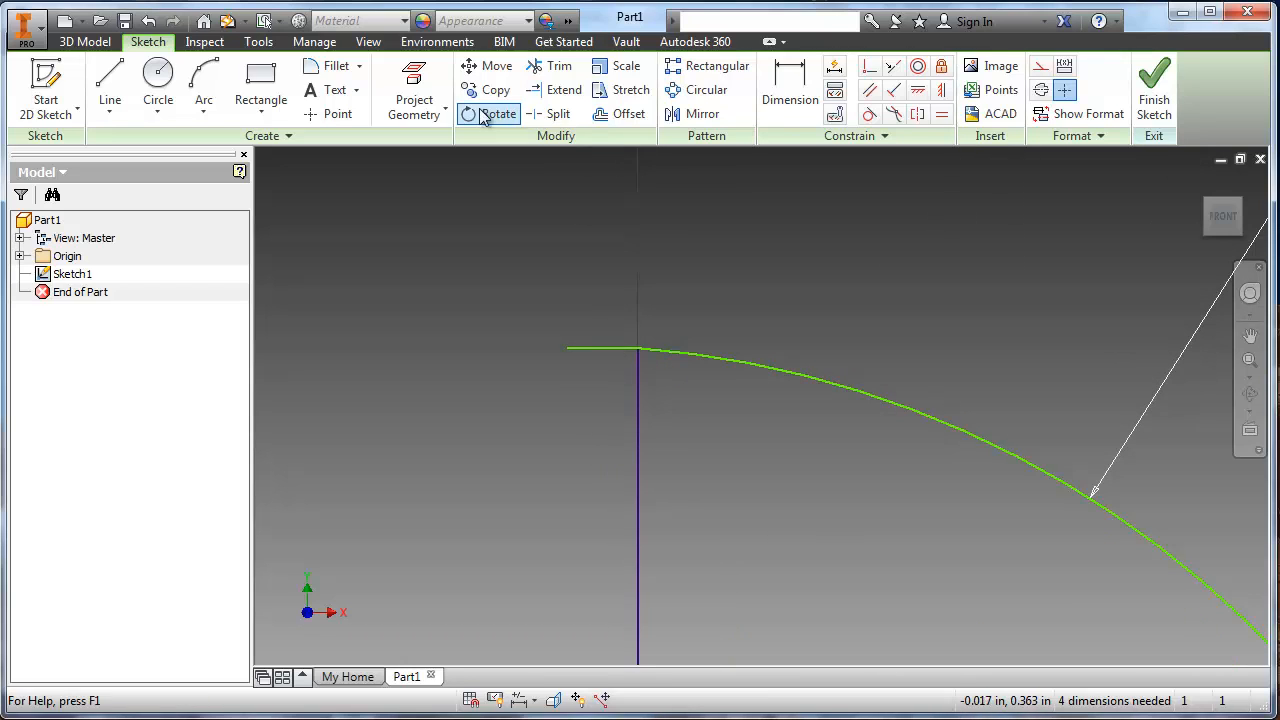
click(868, 116)
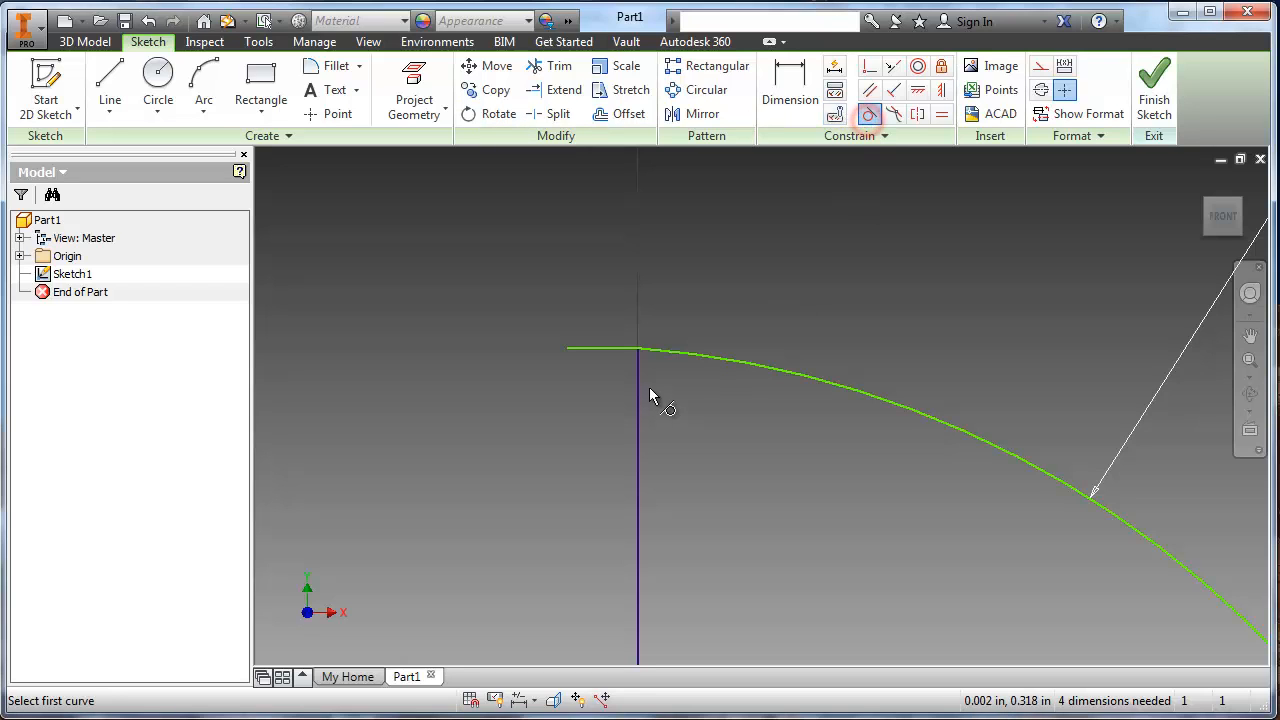
click(677, 359)
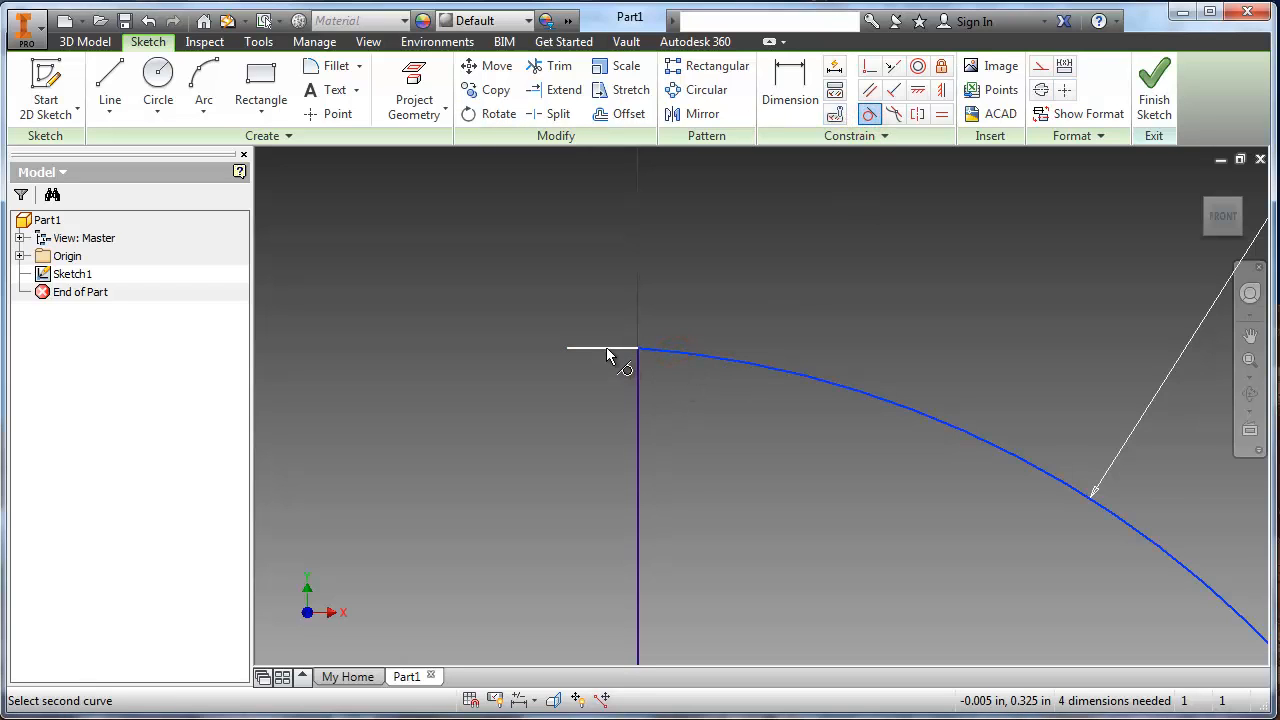
click(607, 351)
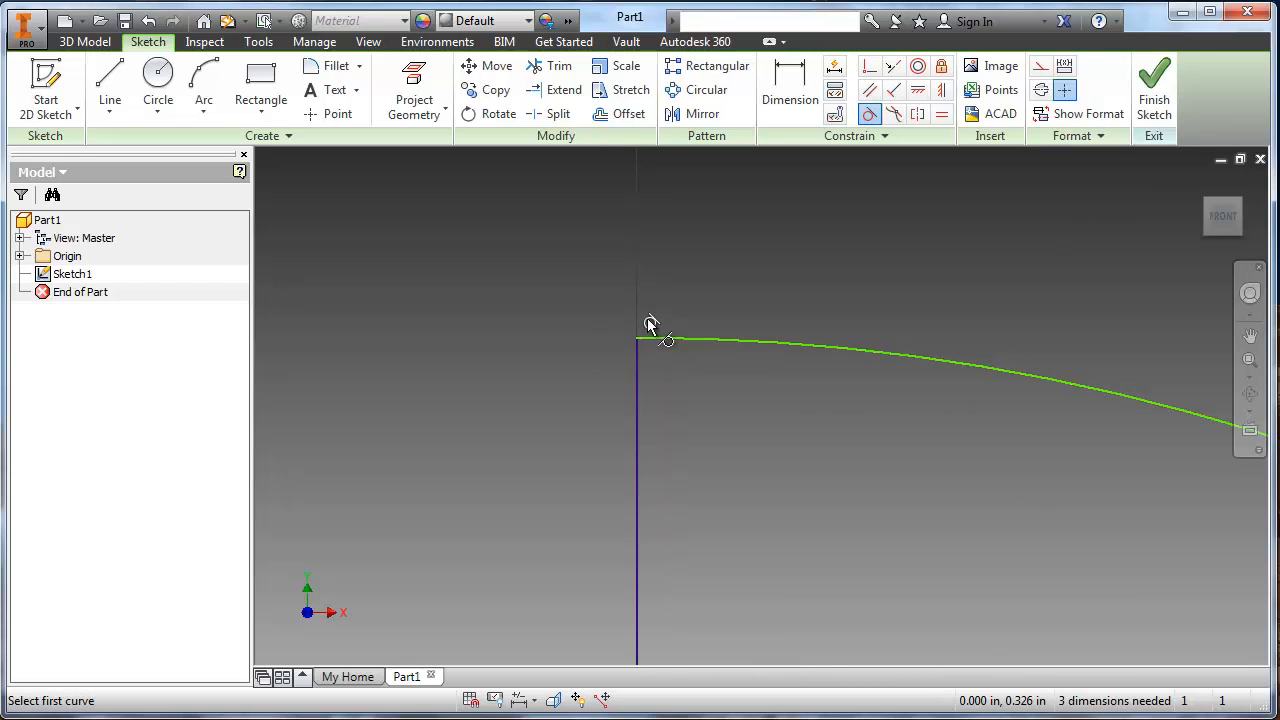
Draw a horizontal line about 0.102 in long from the shorter vertical line's upper end to the arc
scroll(663, 415, down, 6)
middle_drag(689, 449, 568, 501)
middle_drag(923, 297, 877, 304)
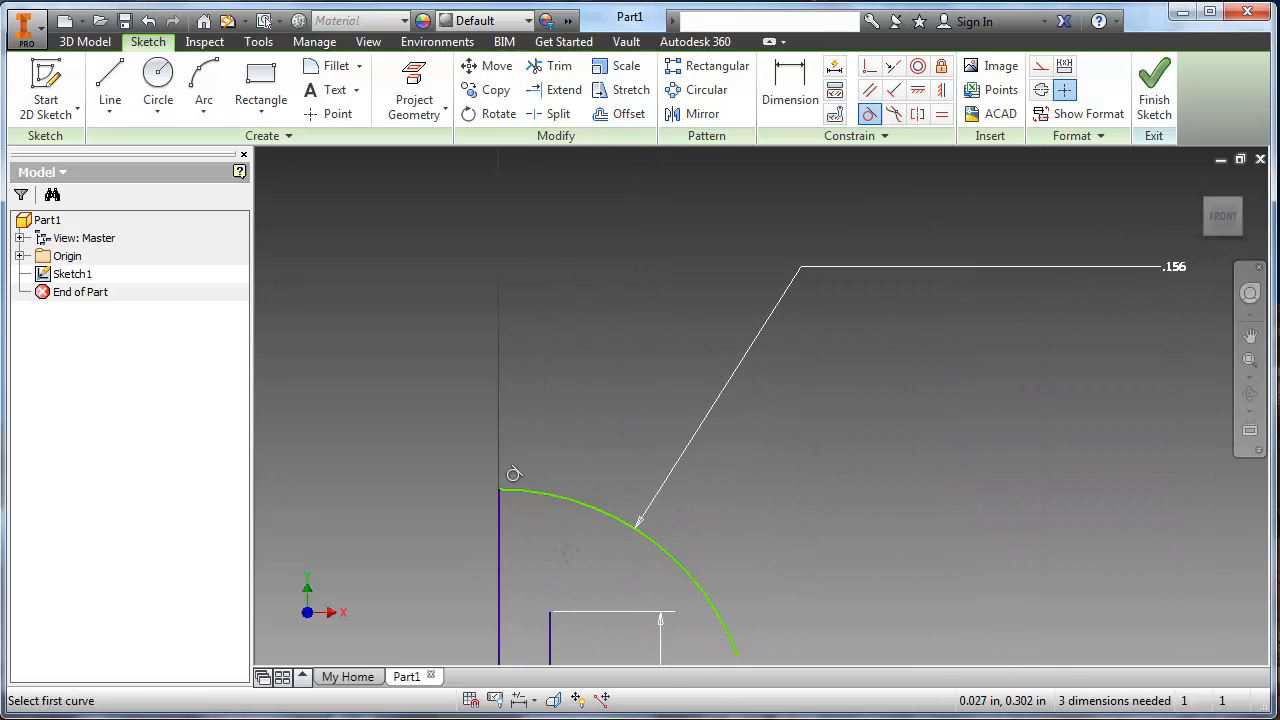
middle_drag(583, 563, 574, 416)
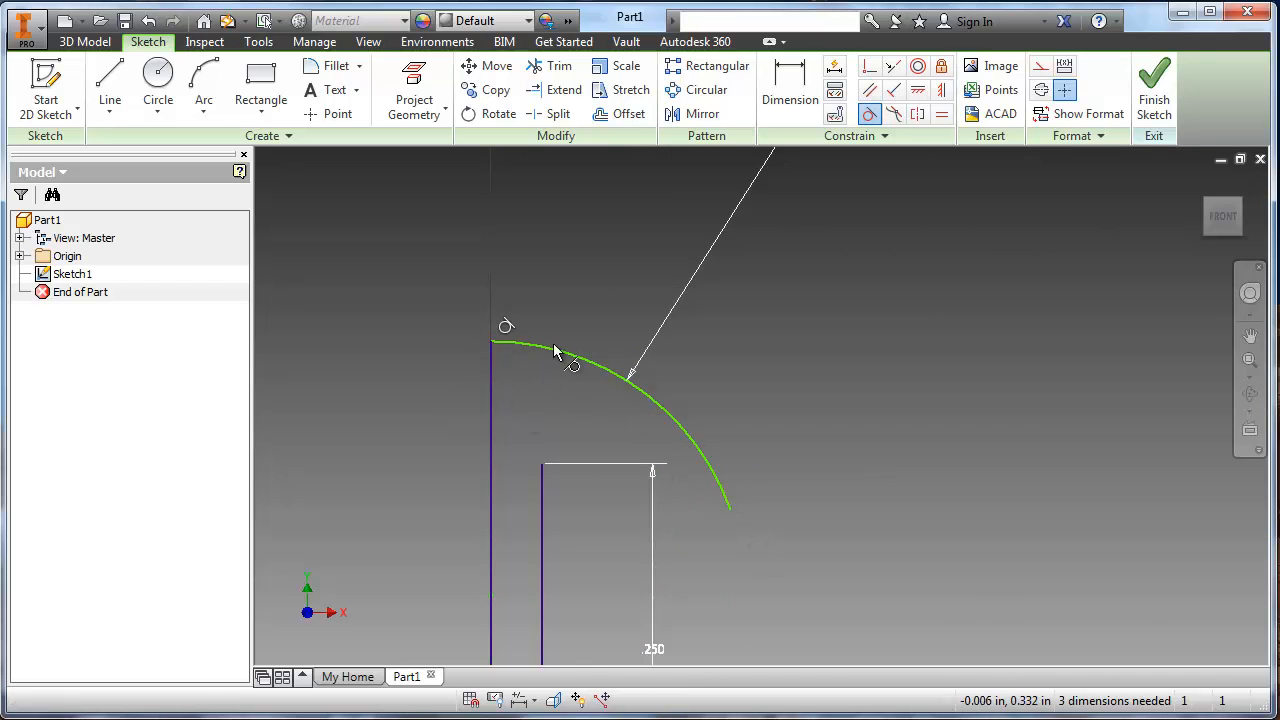
scroll(640, 452, up, 3)
key(l)
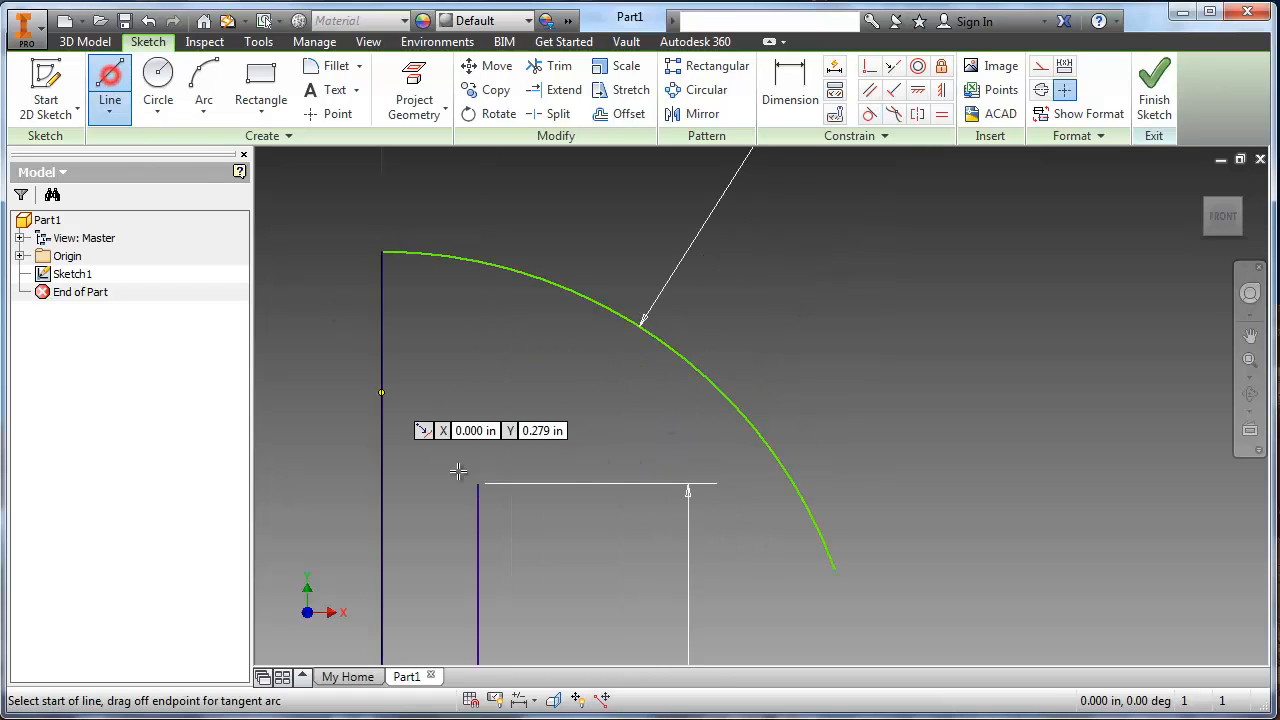
click(478, 484)
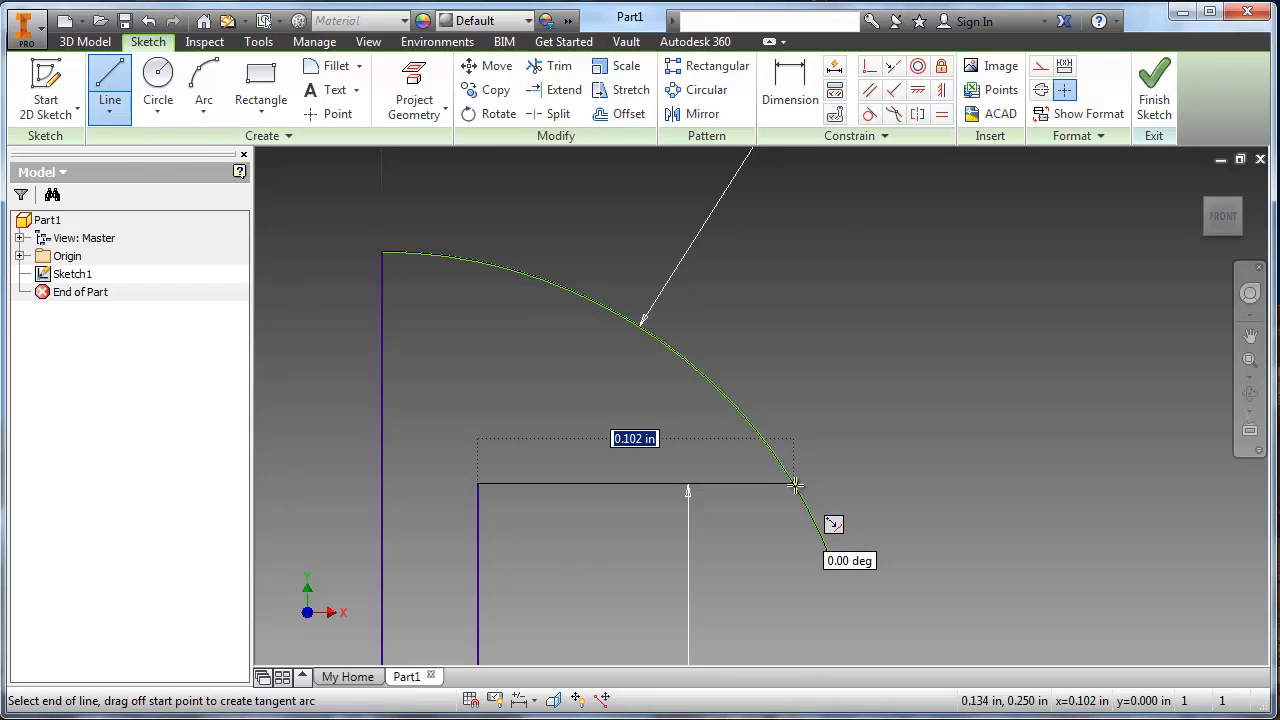
click(794, 484)
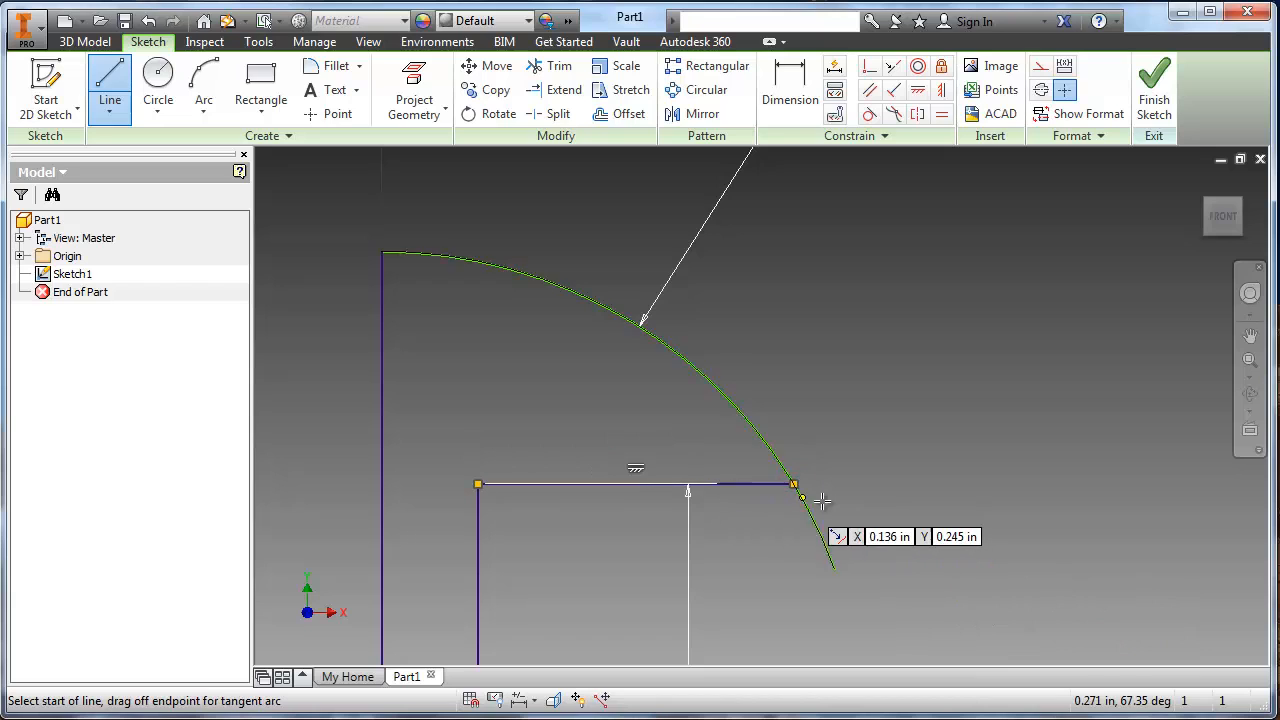
Trim the arc's portion extending below the horizontal line and finish the sketch
key(x)
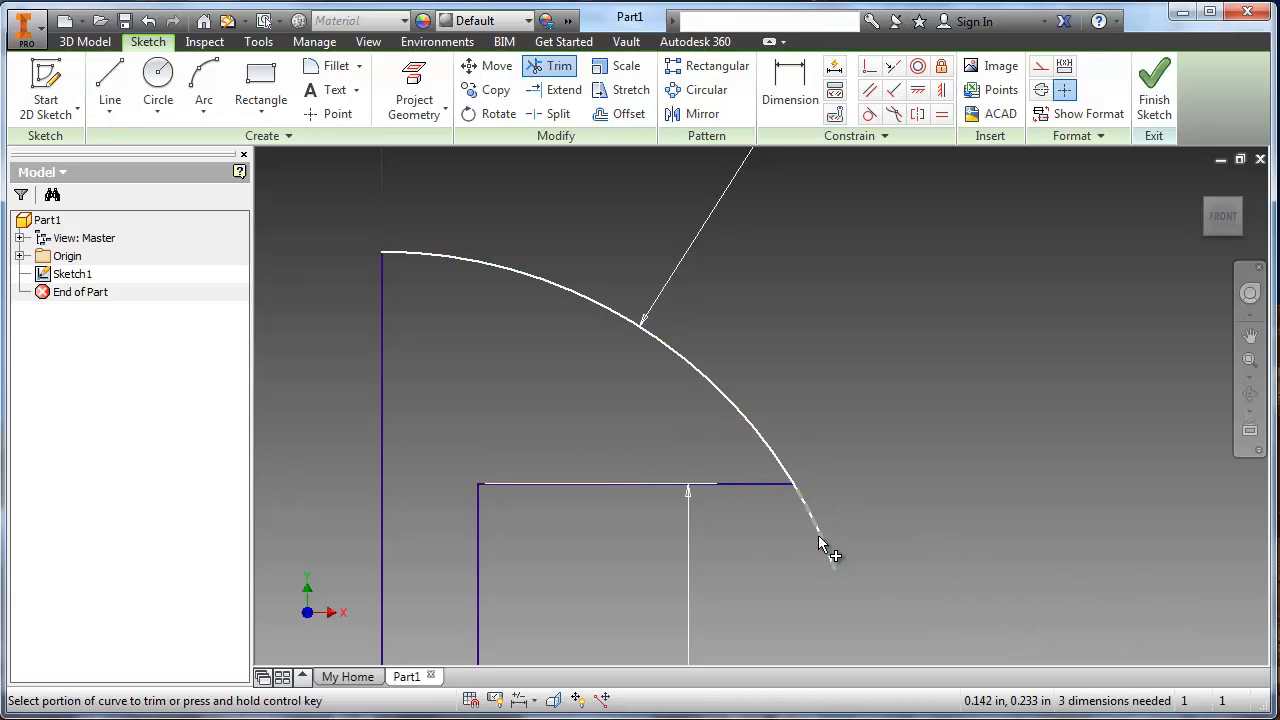
click(818, 530)
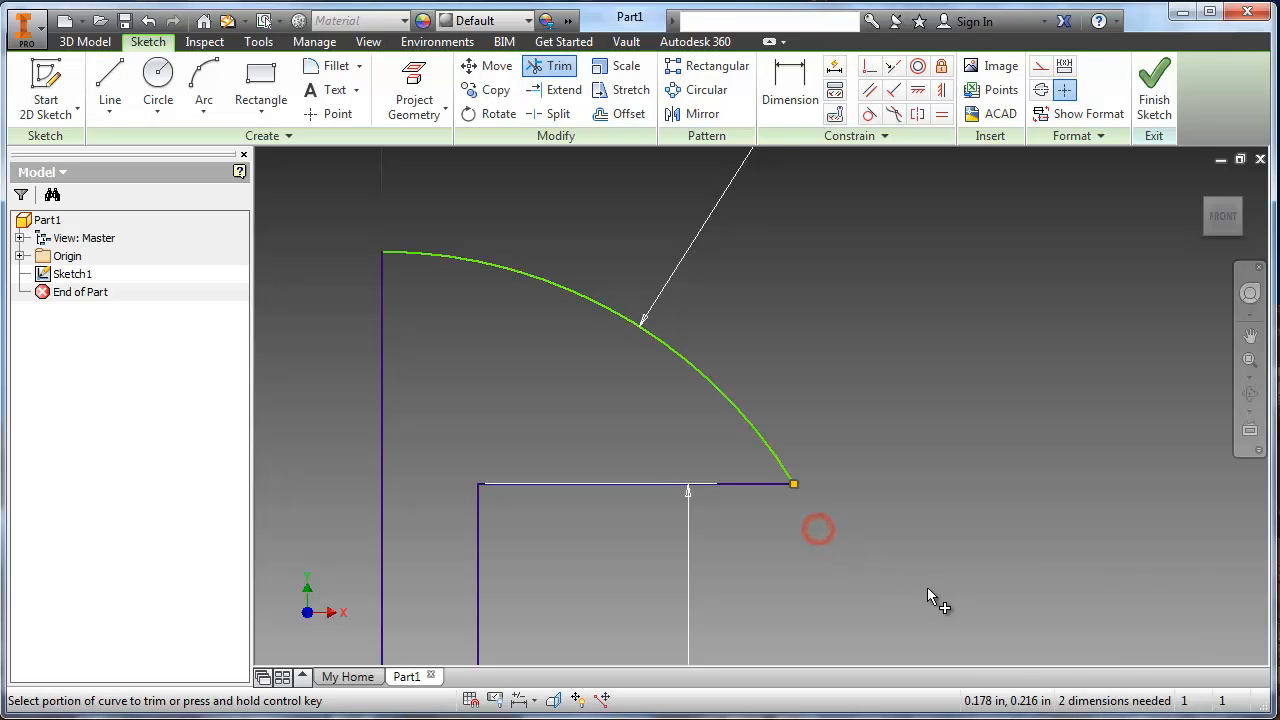
scroll(806, 543, down, 3)
middle_drag(806, 543, 705, 388)
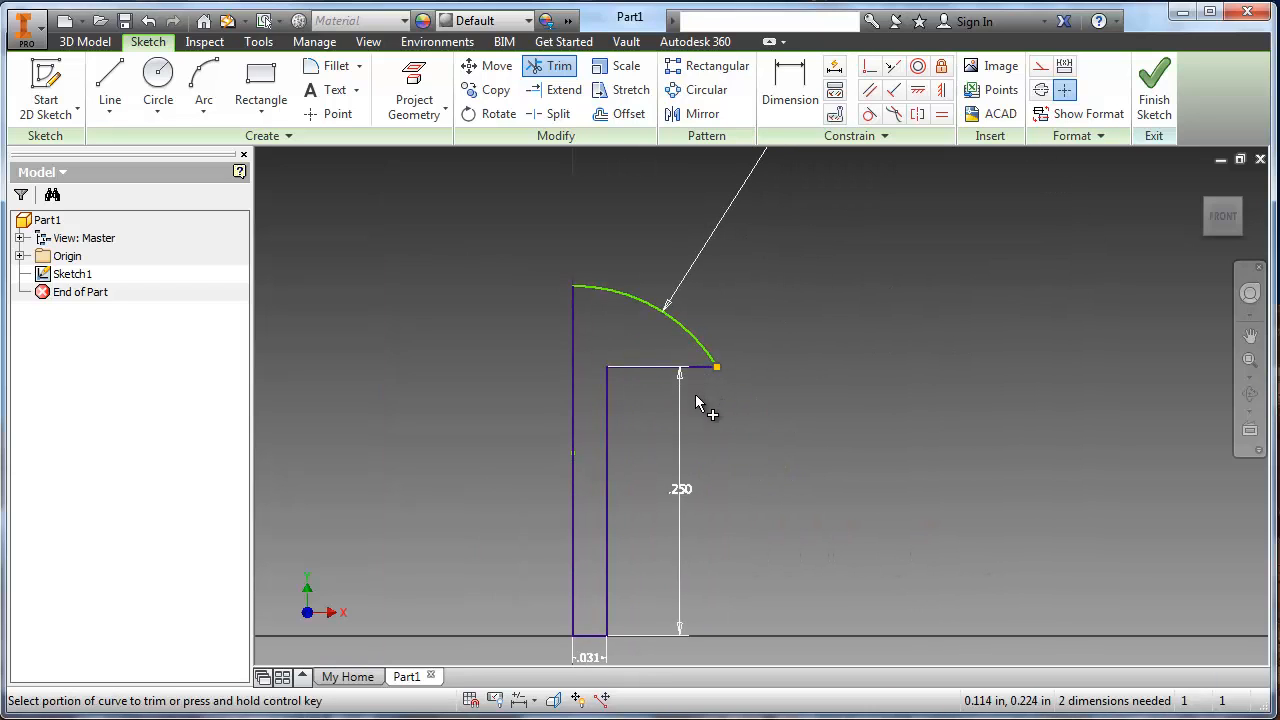
scroll(840, 180, down, 1)
click(1153, 92)
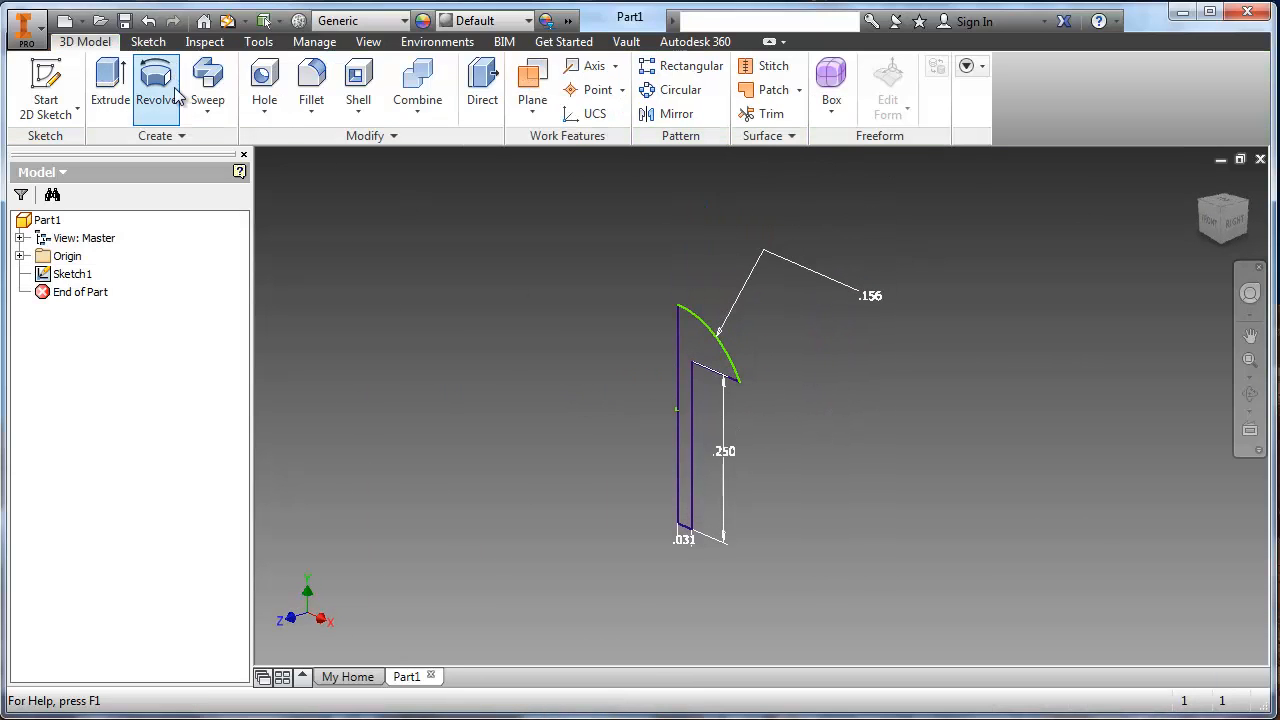
Revolve the closed half profile as a solid with Full extents about the long vertical line
click(162, 84)
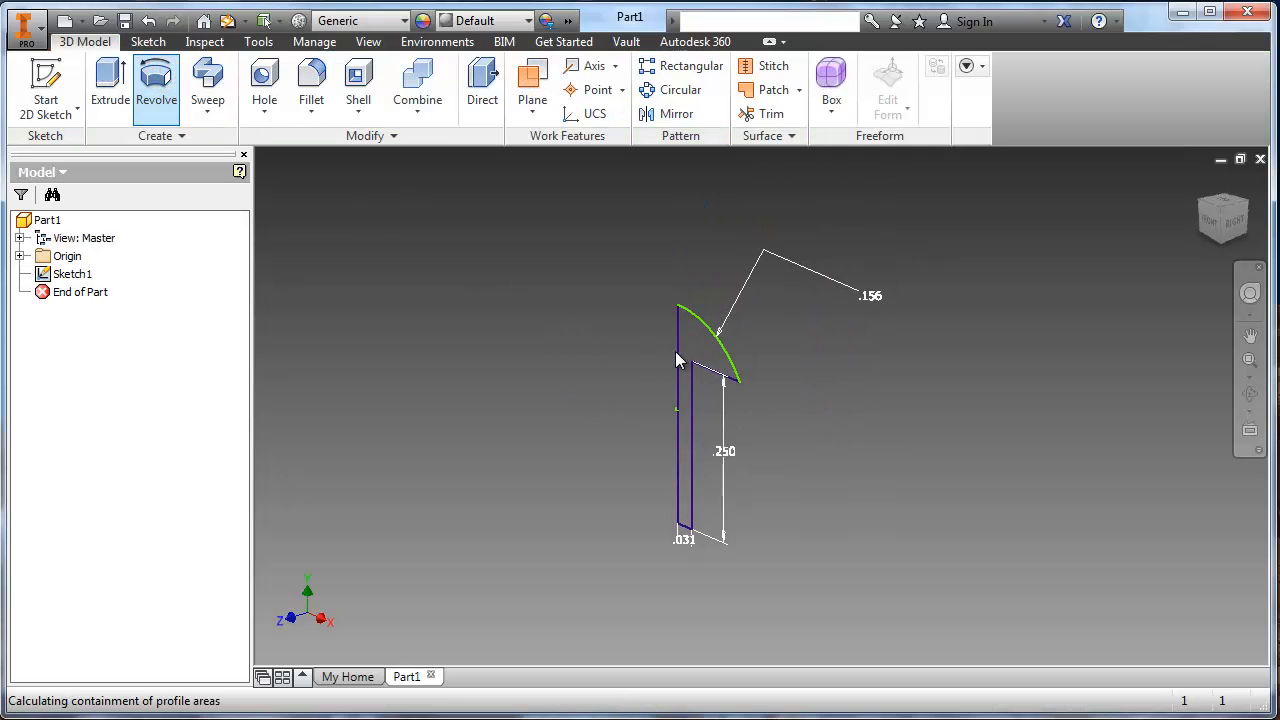
click(368, 190)
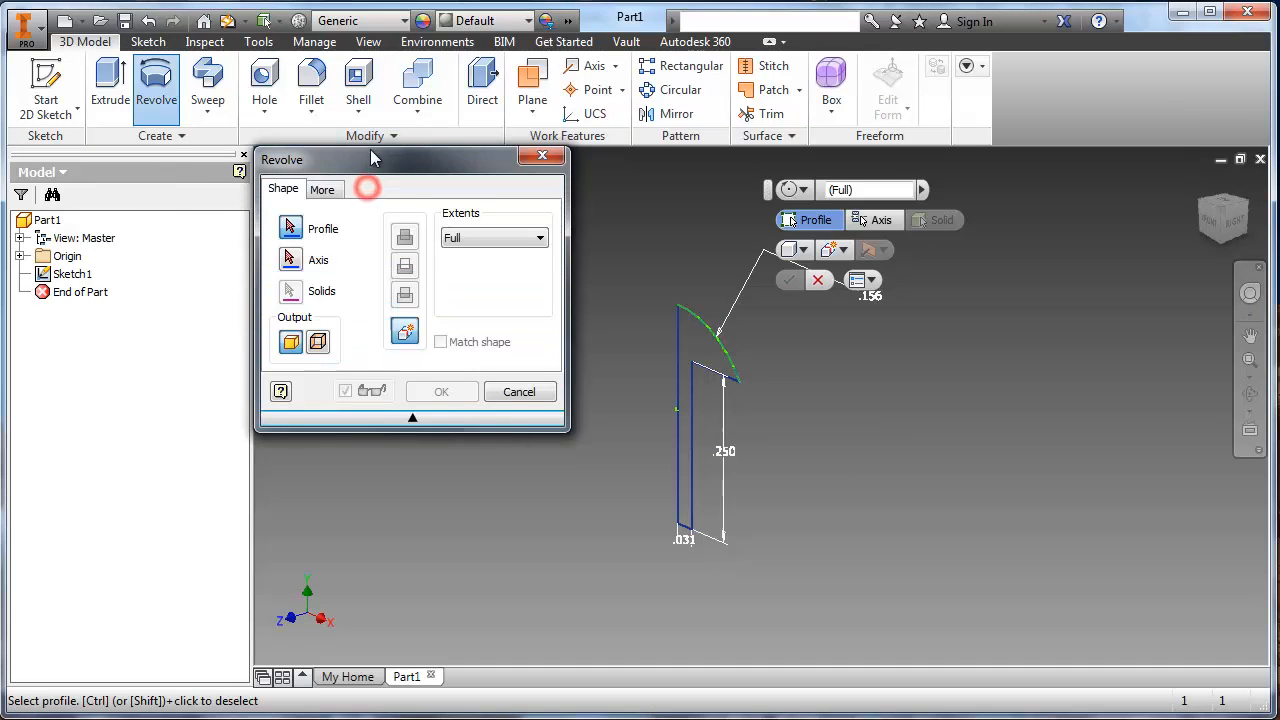
drag(330, 158, 250, 147)
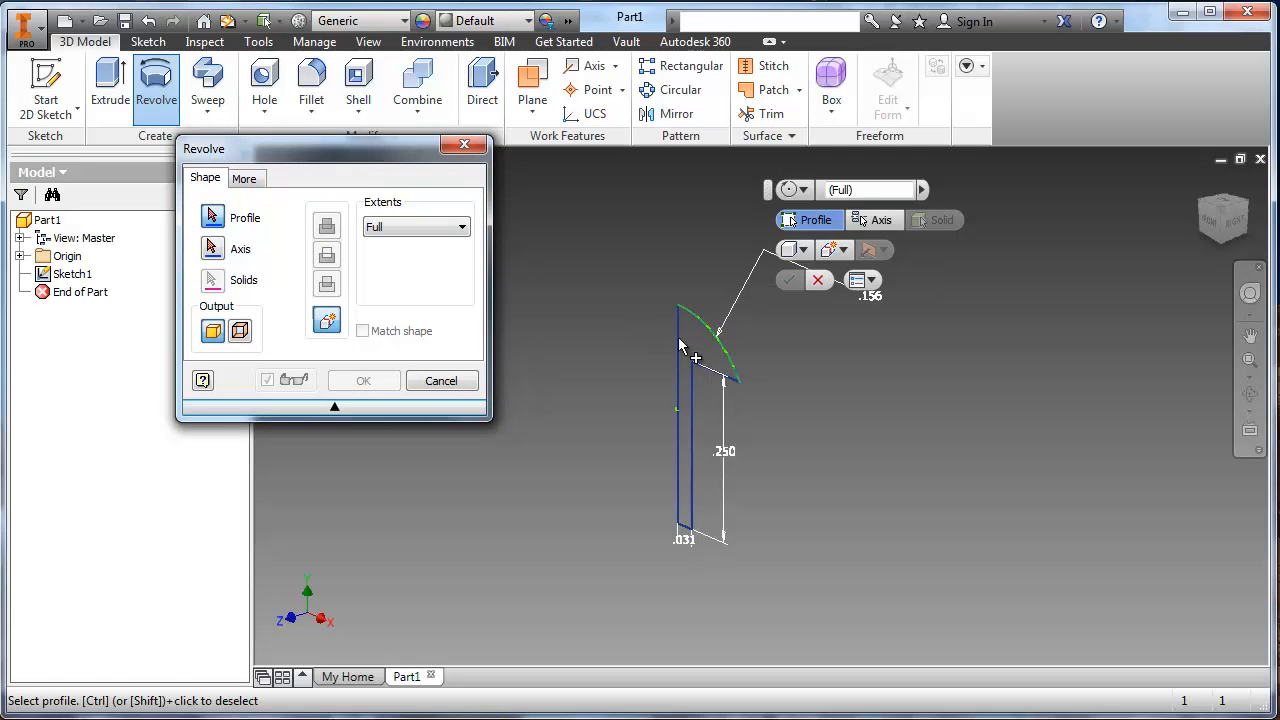
click(707, 358)
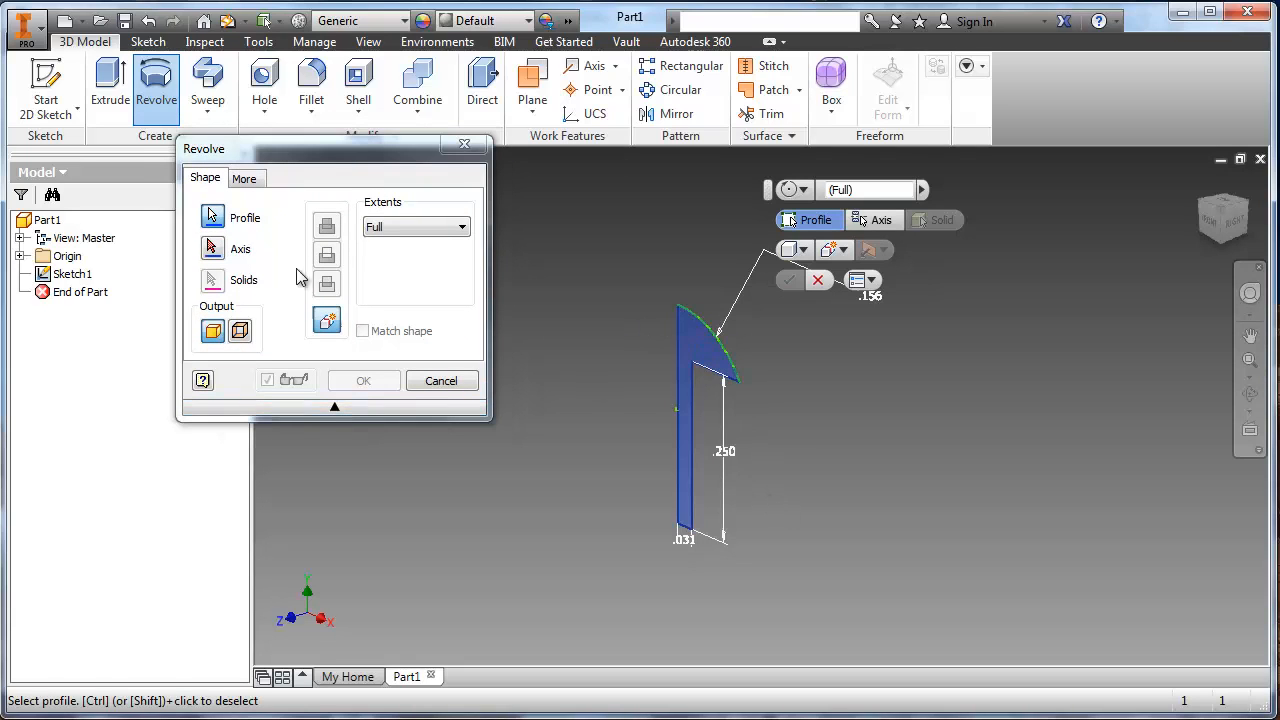
click(214, 249)
scroll(605, 380, up, 3)
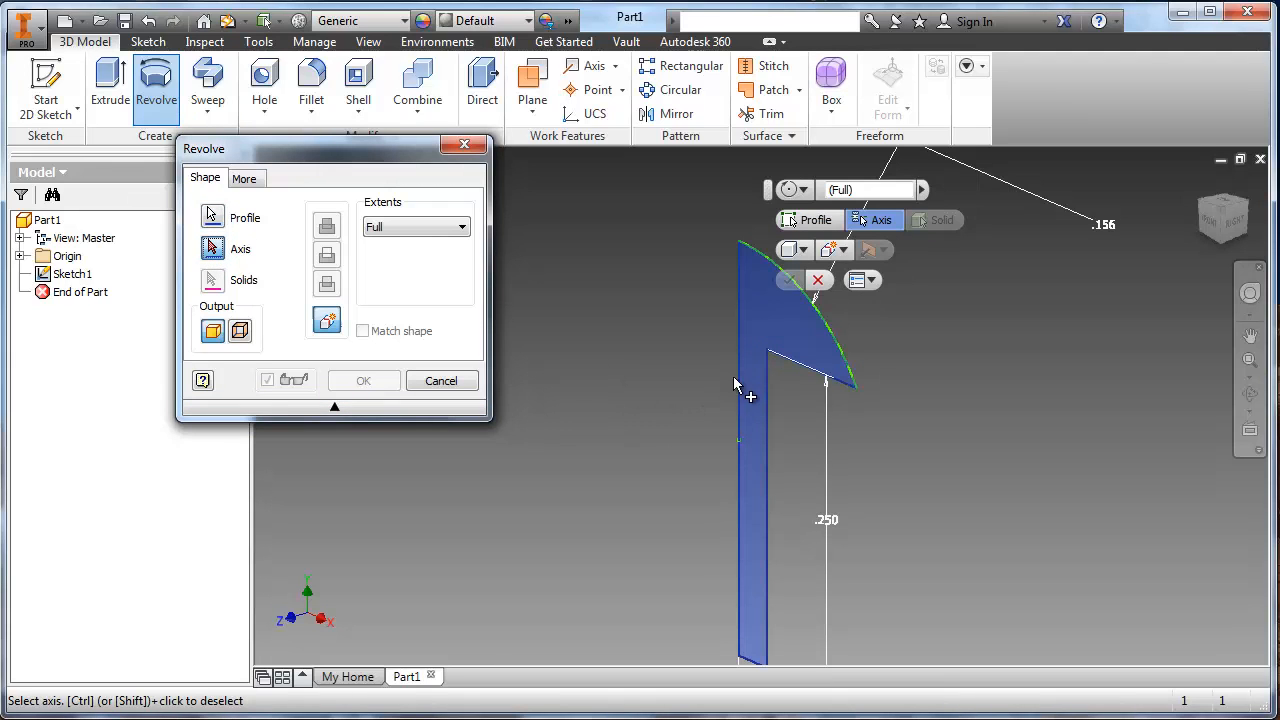
scroll(725, 380, down, 2)
scroll(692, 392, up, 3)
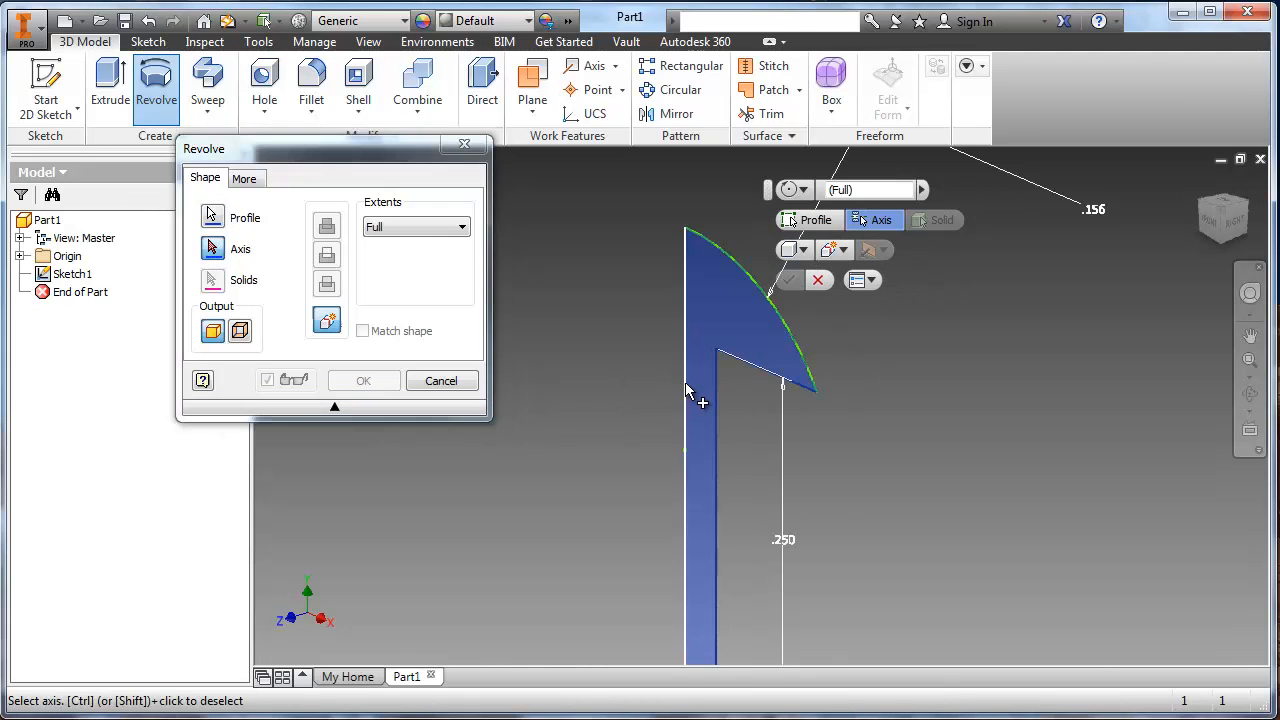
click(686, 389)
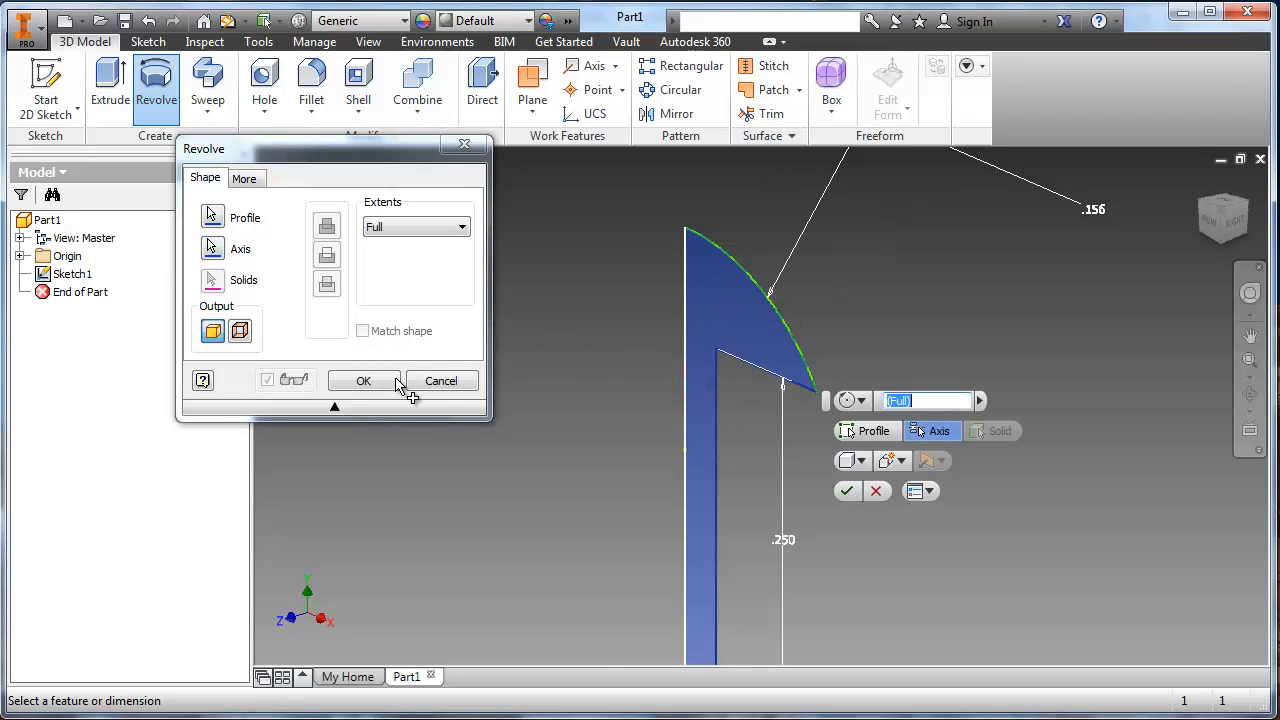
scroll(738, 400, down, 3)
middle_drag(787, 379, 737, 314)
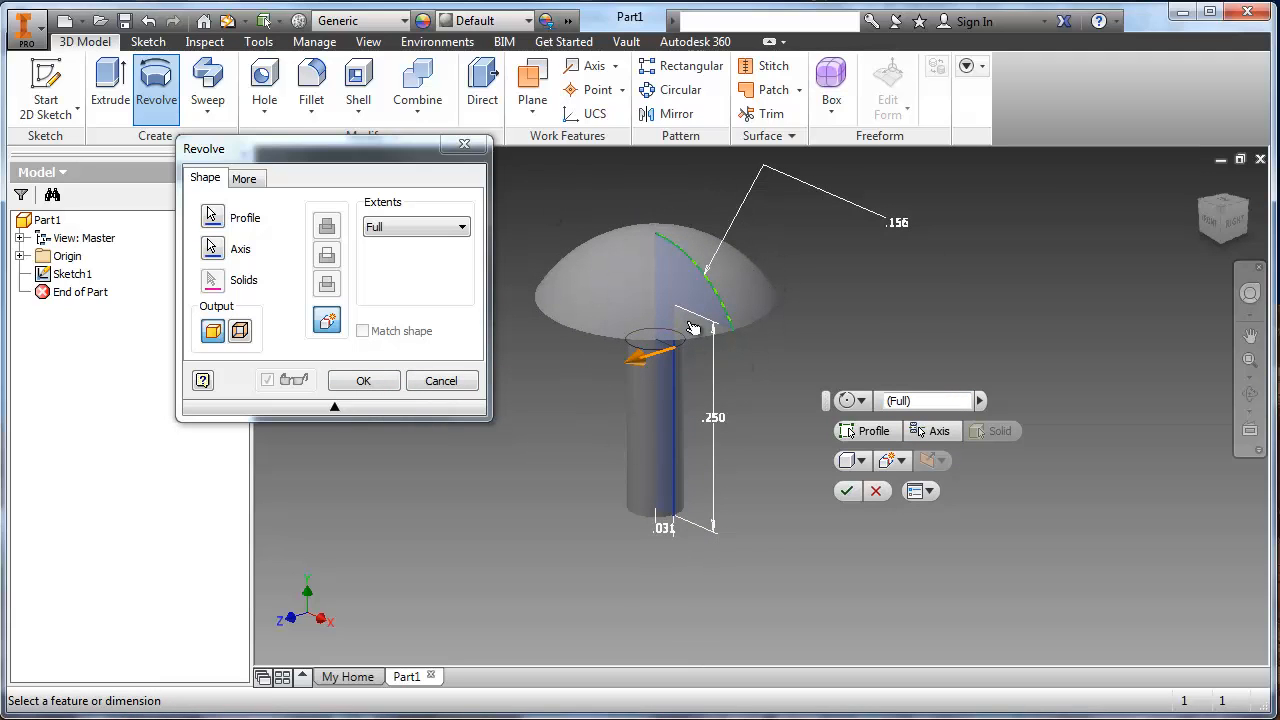
click(366, 382)
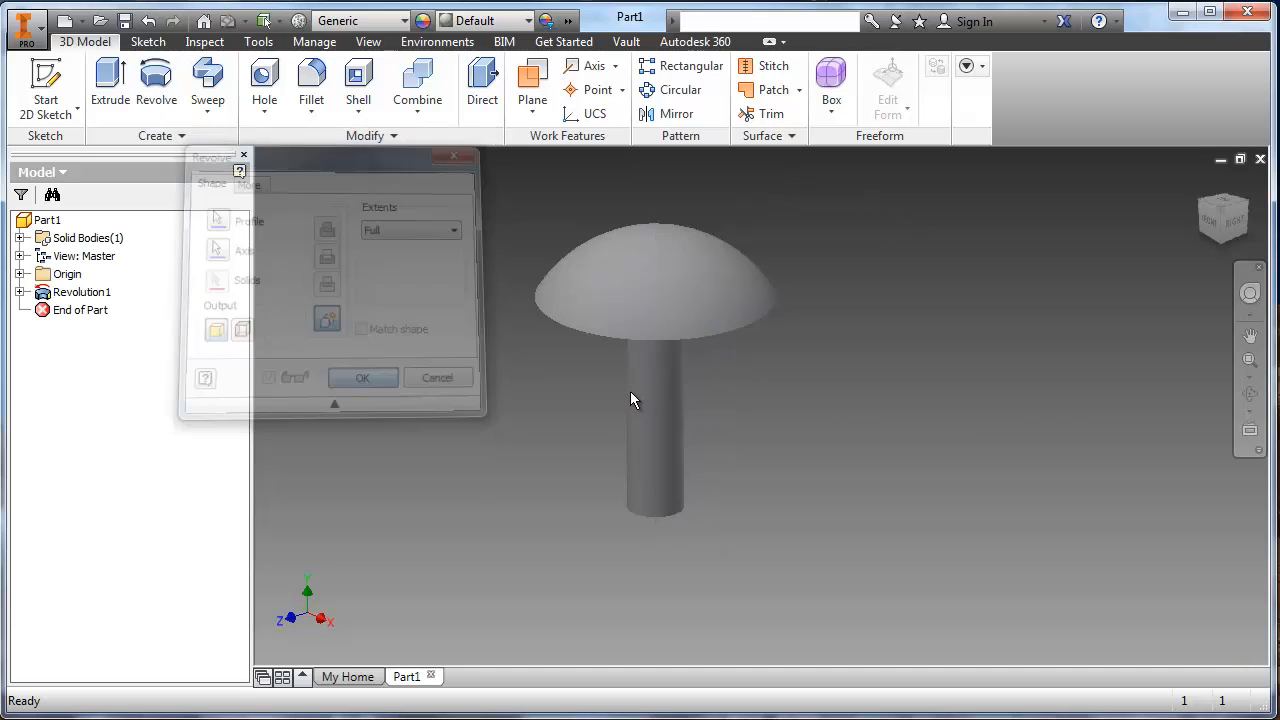
Examine the revolved peg's head and shank from several angles and return to the home view
shift+middle_drag(643, 317, 615, 300)
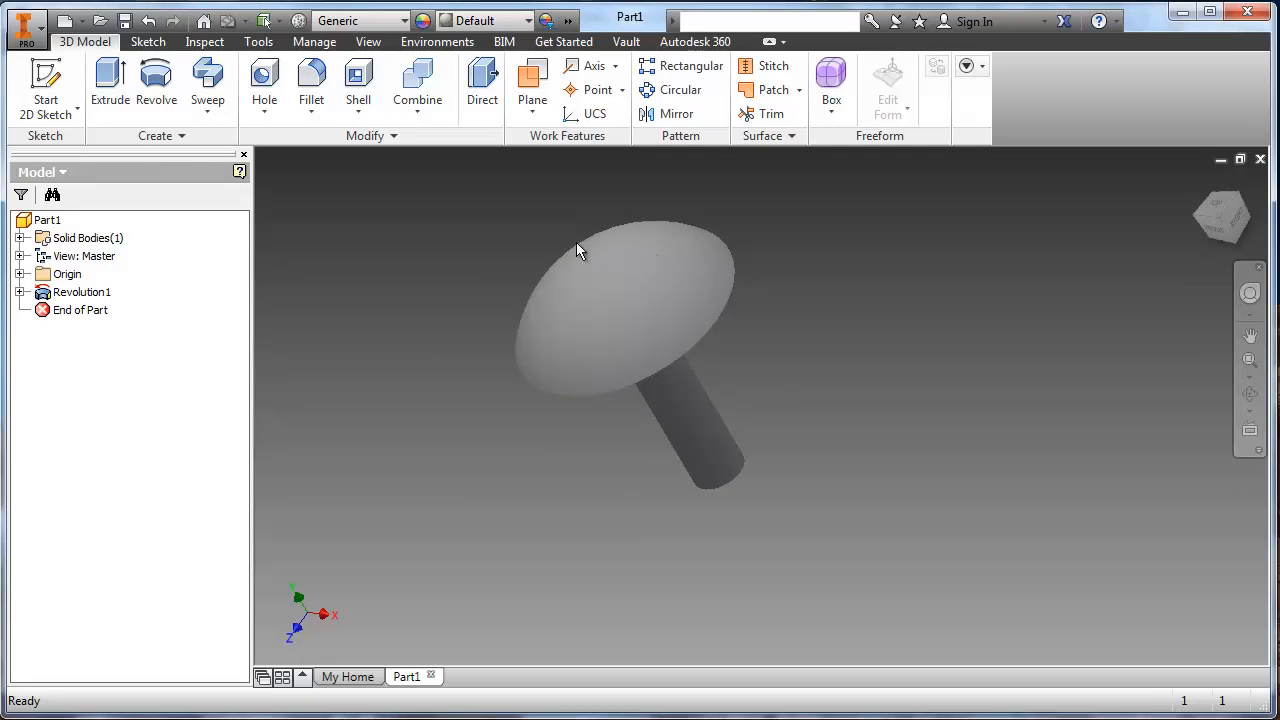
shift+middle_drag(674, 237, 595, 389)
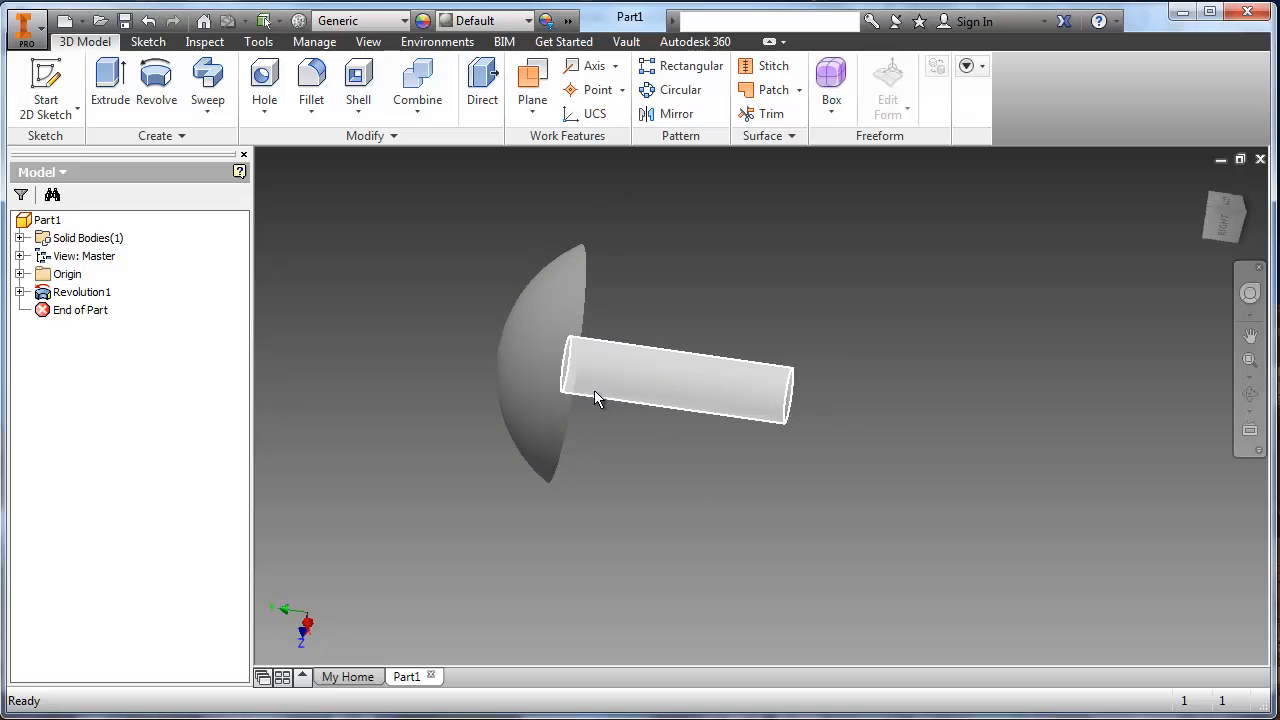
key(F6)
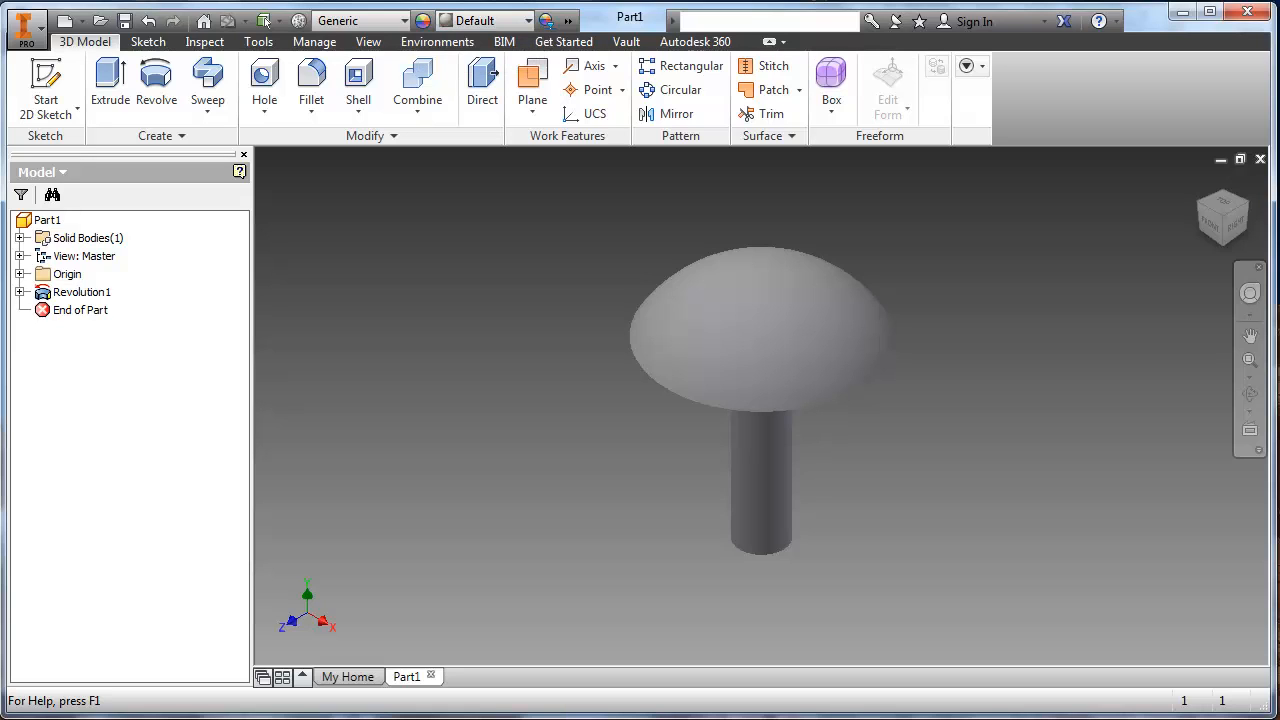
click(36, 38)
click(75, 216)
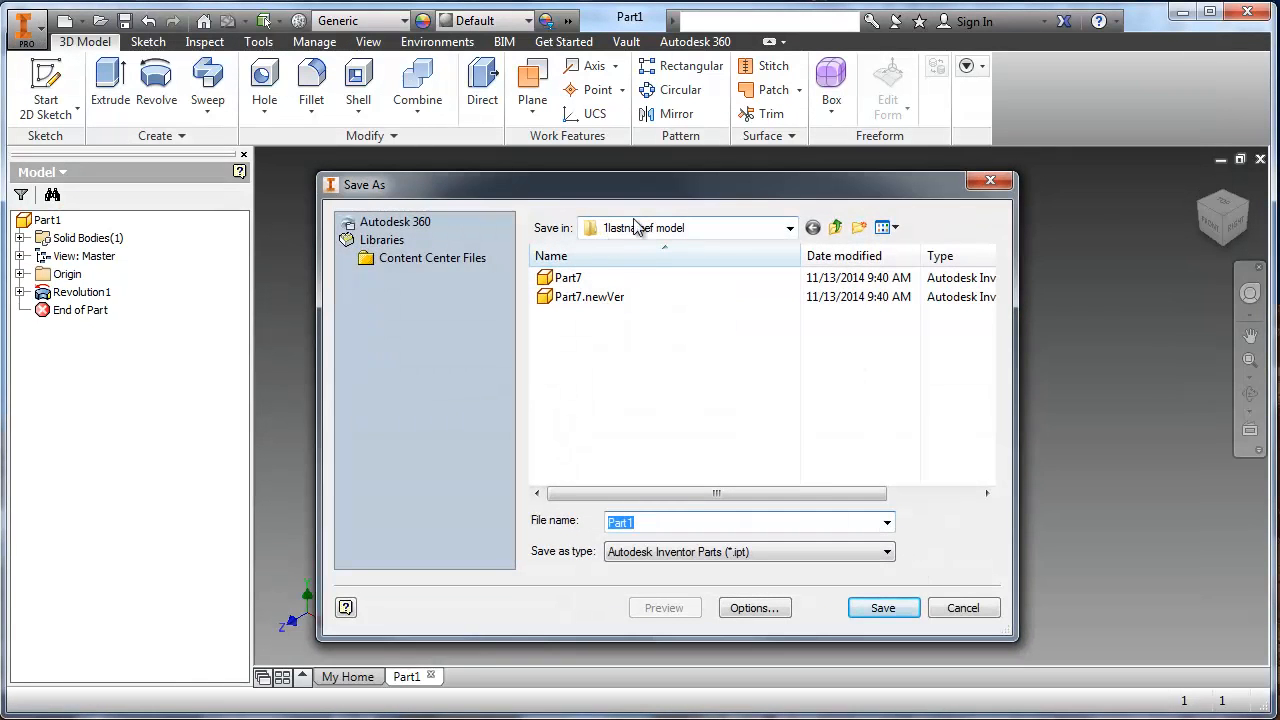
click(980, 615)
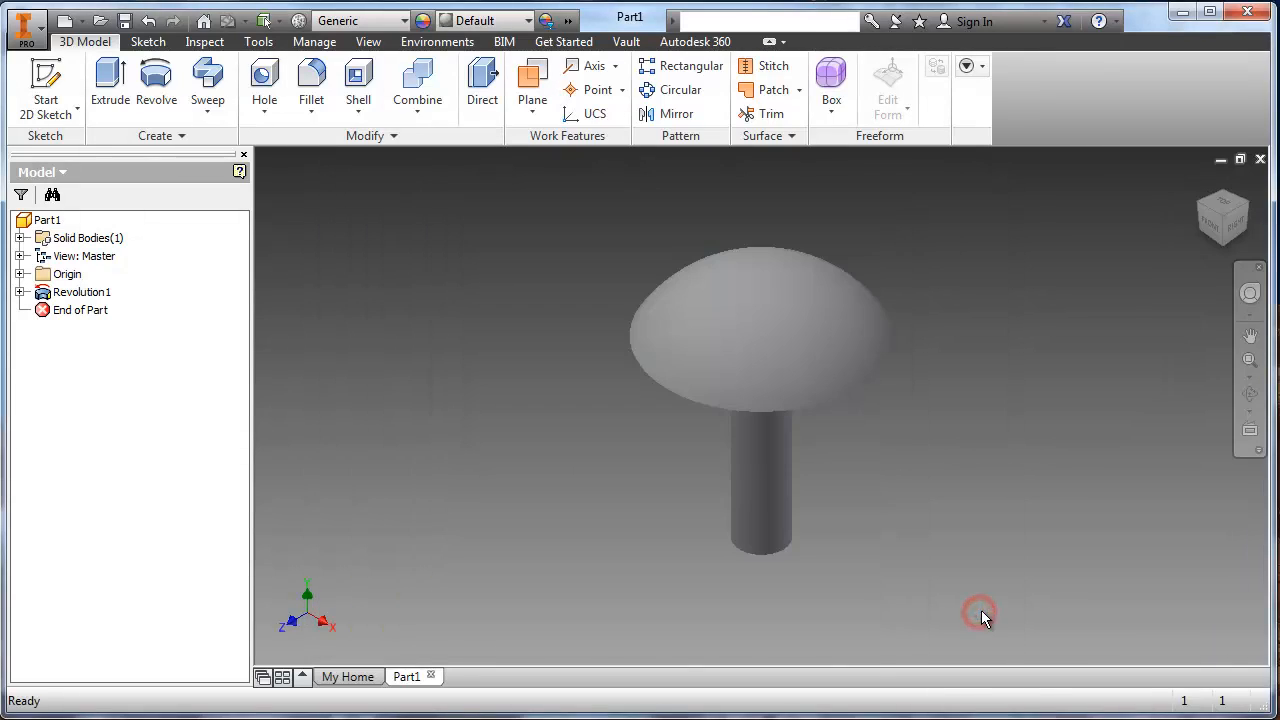